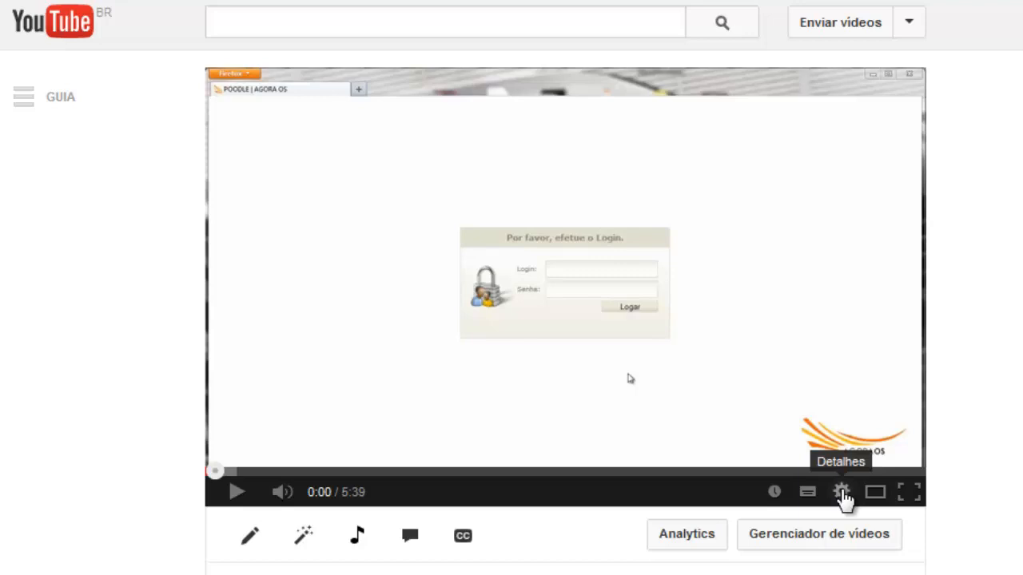
- Set the AGORA OS demo video to 720p HD quality and start playback
{"action": "left_click", "coordinate": [841, 492]}
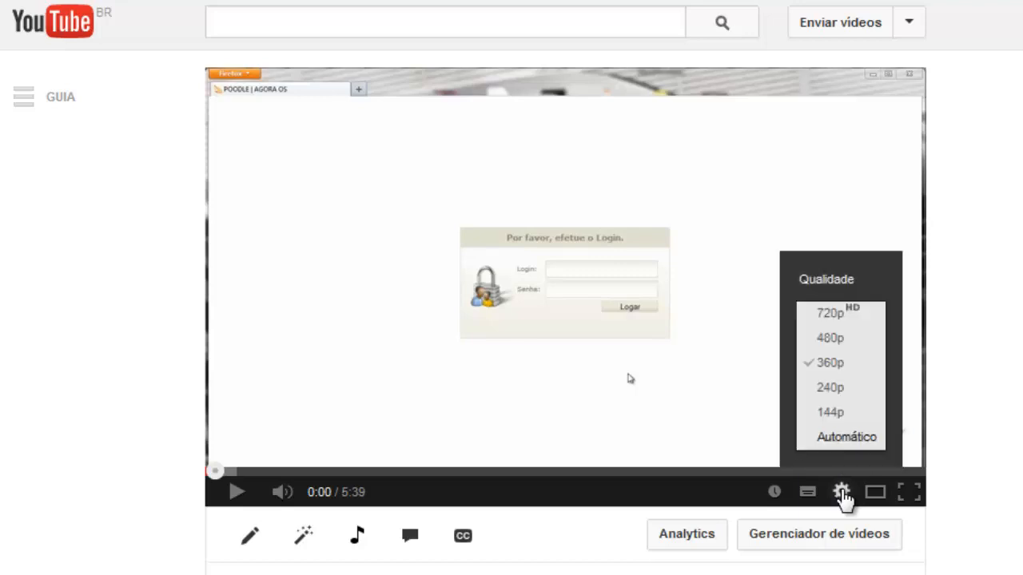
{"action": "left_click", "coordinate": [871, 324]}
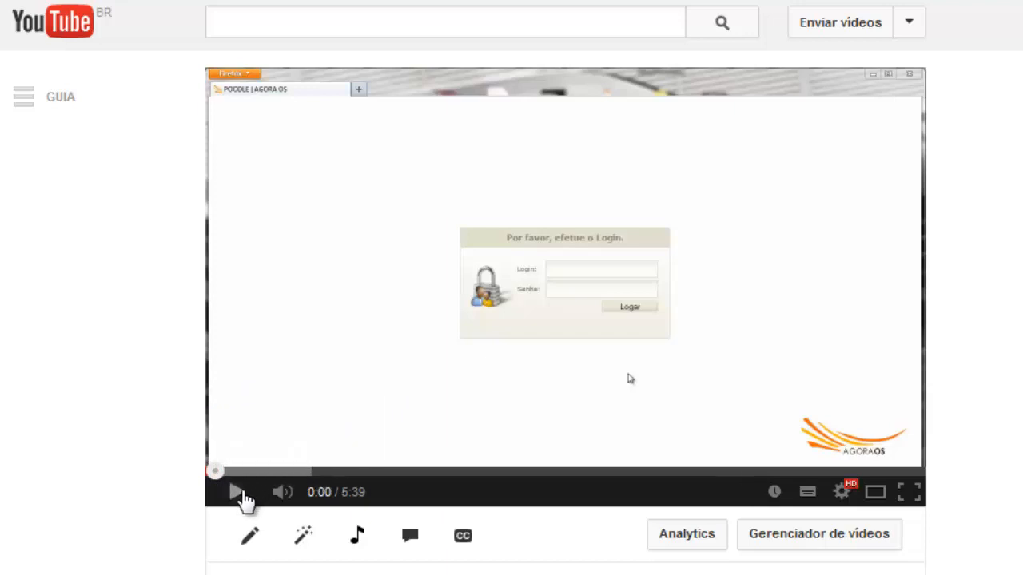
{"action": "left_click", "coordinate": [243, 497]}
- Pause the video and open Atendimento > Ordem de Serviço > Listar in AGORA OS
{"action": "left_click", "coordinate": [244, 500]}
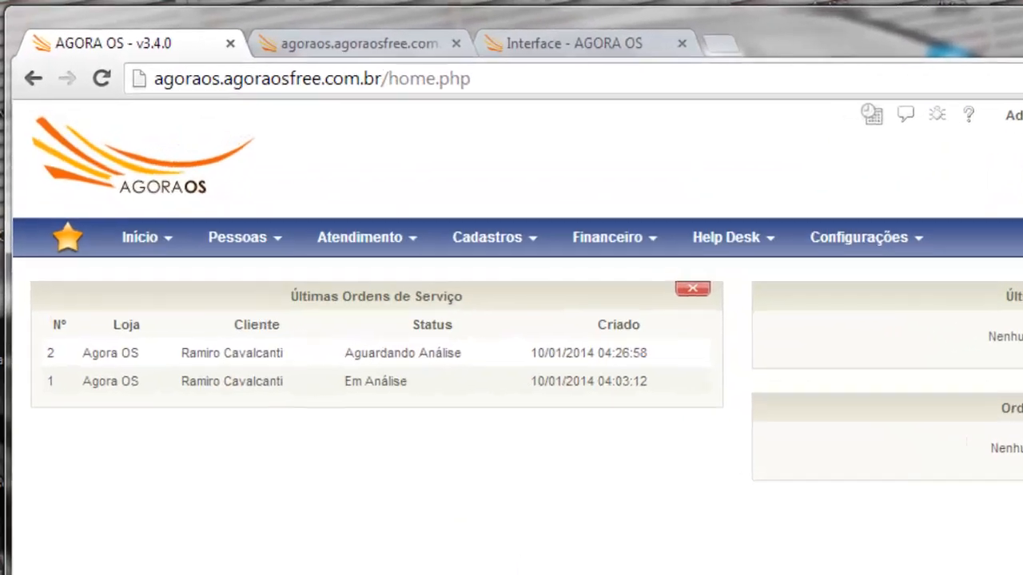
{"action": "mouse_move", "coordinate": [381, 233]}
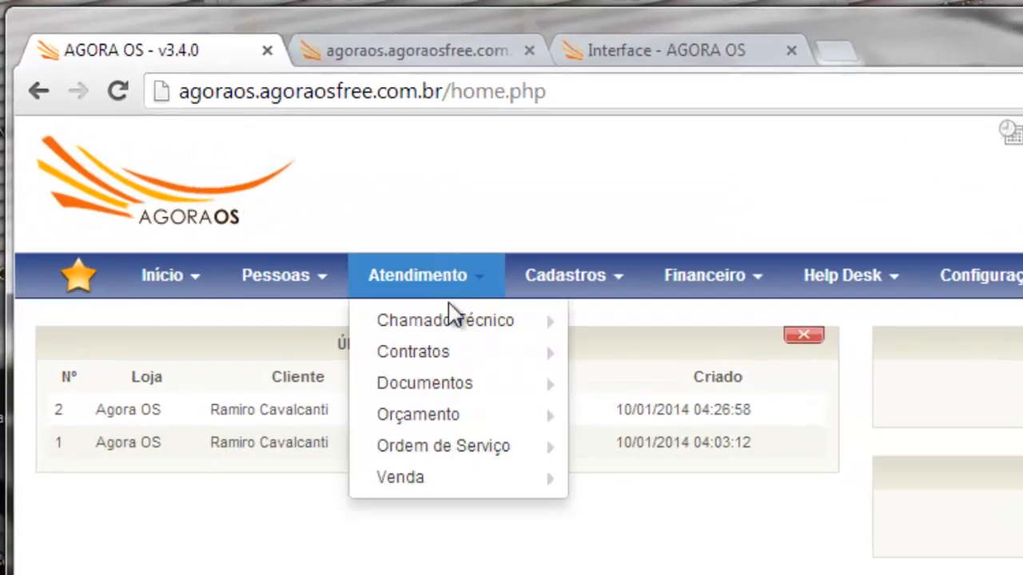
{"action": "mouse_move", "coordinate": [411, 386]}
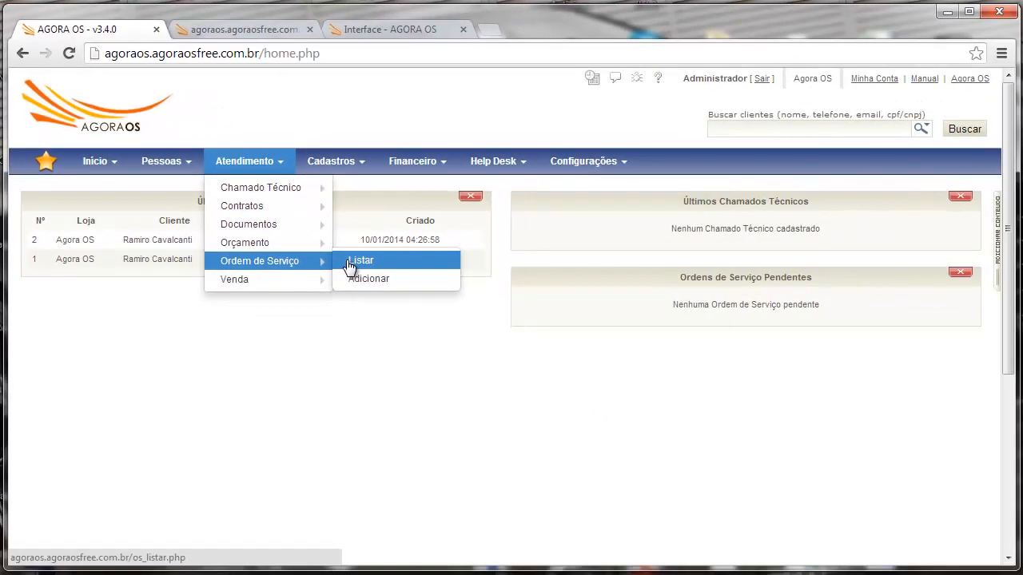
{"action": "left_click", "coordinate": [350, 263]}
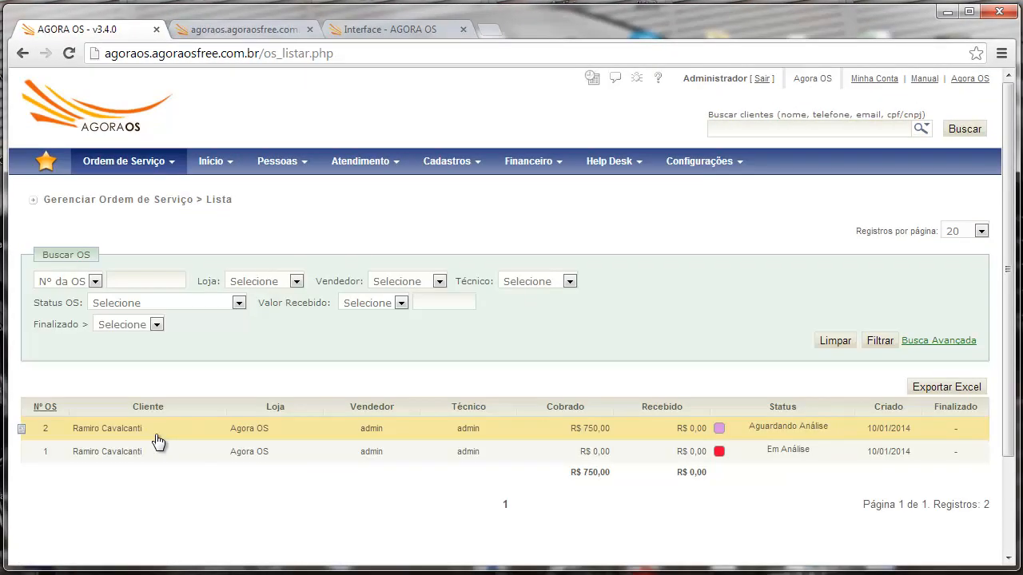
- Open service order 2 and scroll down to its two products totalling R$ 750,00
{"action": "left_click", "coordinate": [157, 437]}
{"action": "scroll", "coordinate": [1011, 253], "scroll_direction": "down", "scroll_amount": 2}
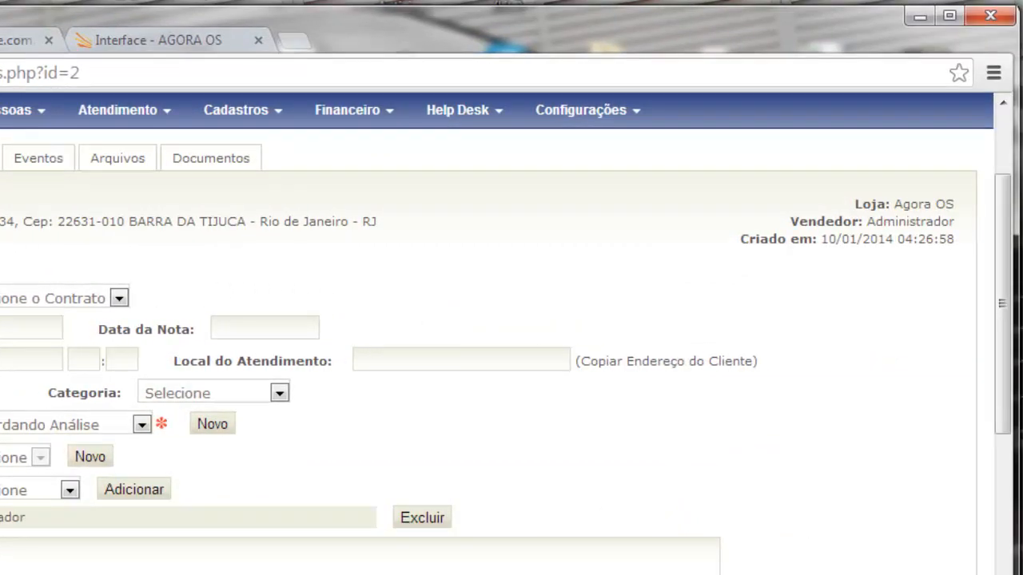
{"action": "scroll", "coordinate": [687, 406], "scroll_direction": "down", "scroll_amount": 5}
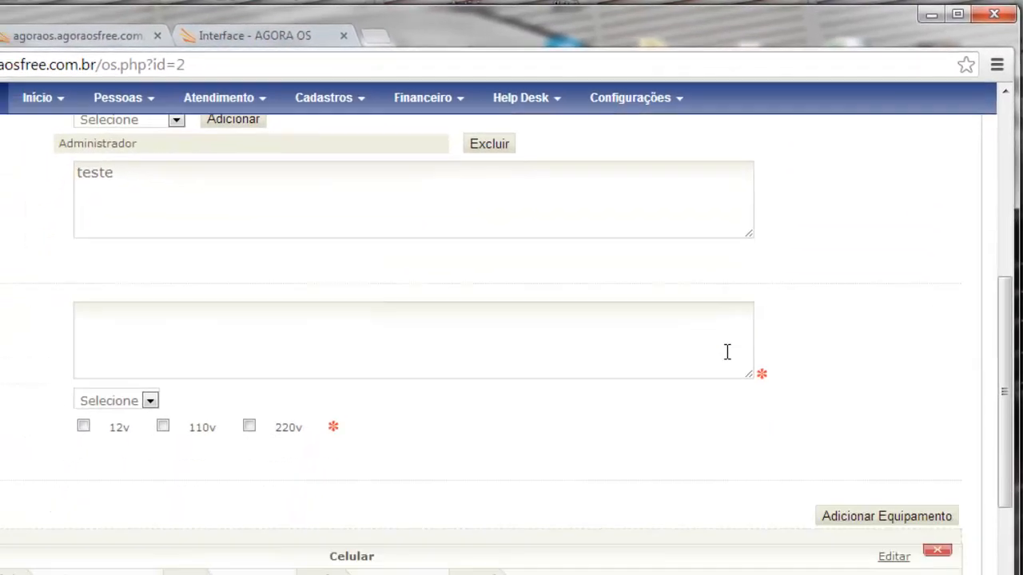
{"action": "scroll", "coordinate": [727, 352], "scroll_direction": "down", "scroll_amount": 3}
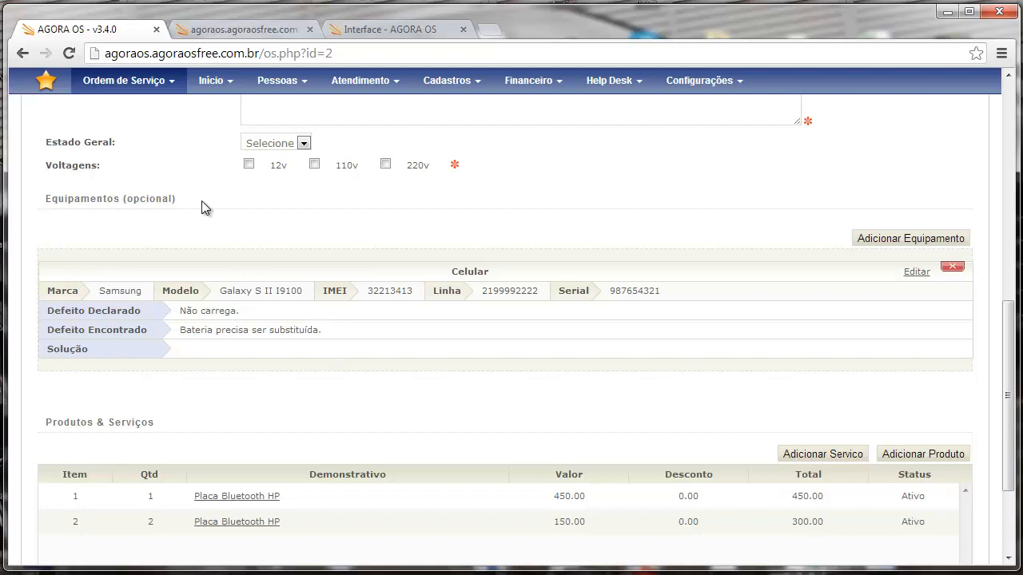
{"action": "scroll", "coordinate": [206, 214], "scroll_direction": "down", "scroll_amount": 3}
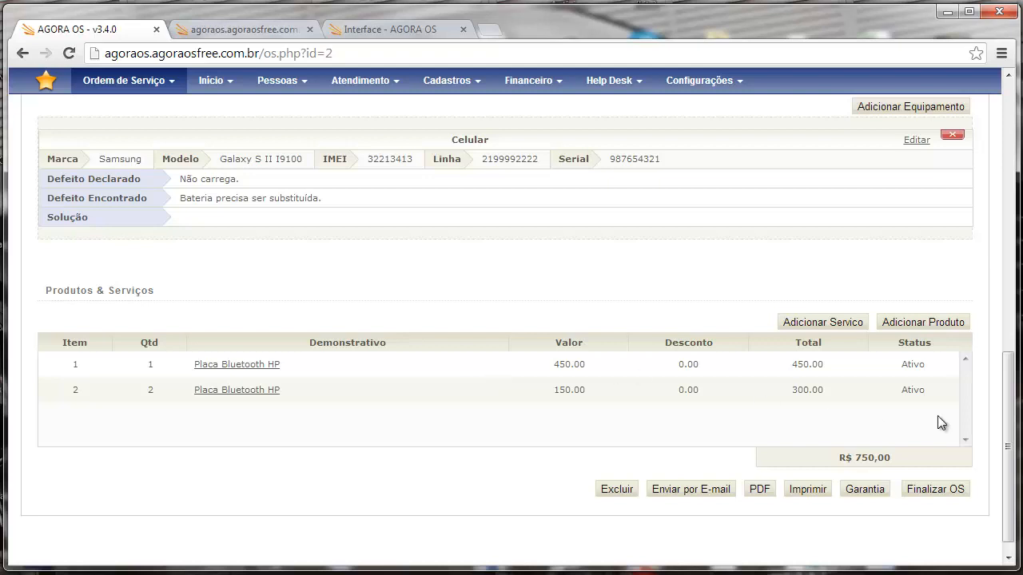
{"action": "left_click_drag", "start_coordinate": [1008, 432], "coordinate": [1010, 226]}
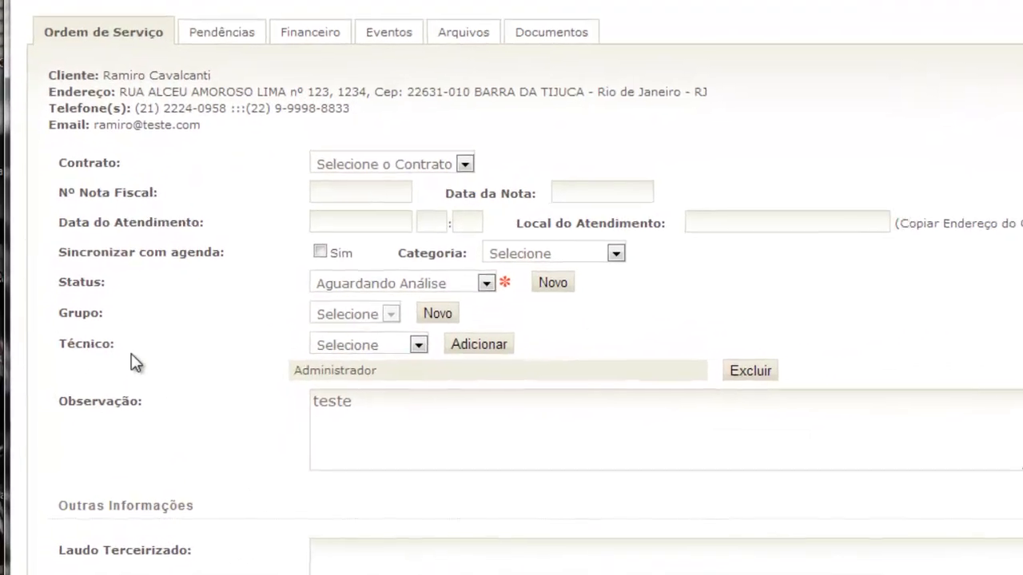
{"action": "left_click_drag", "start_coordinate": [59, 283], "coordinate": [126, 284]}
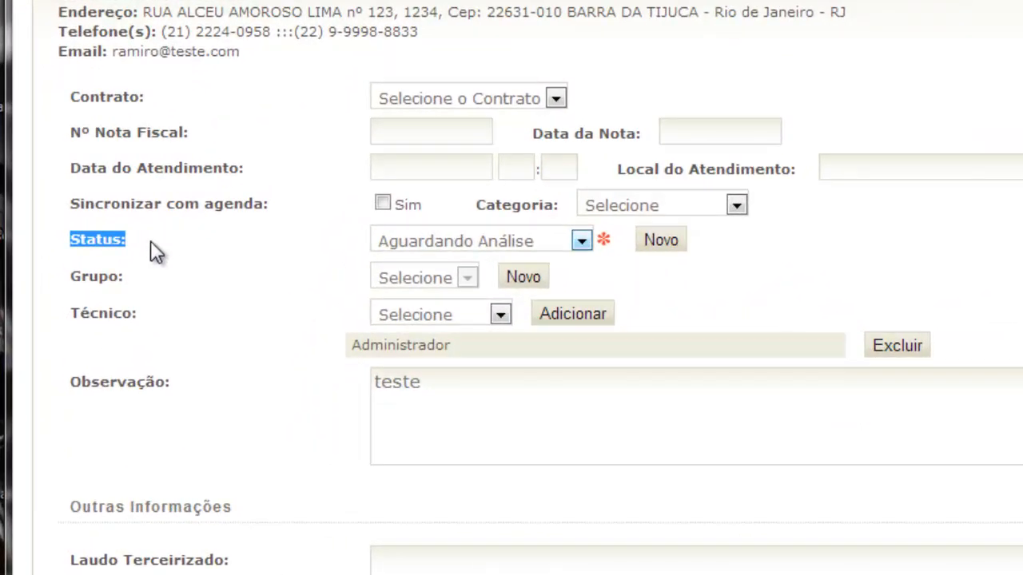
{"action": "left_click", "coordinate": [154, 253]}
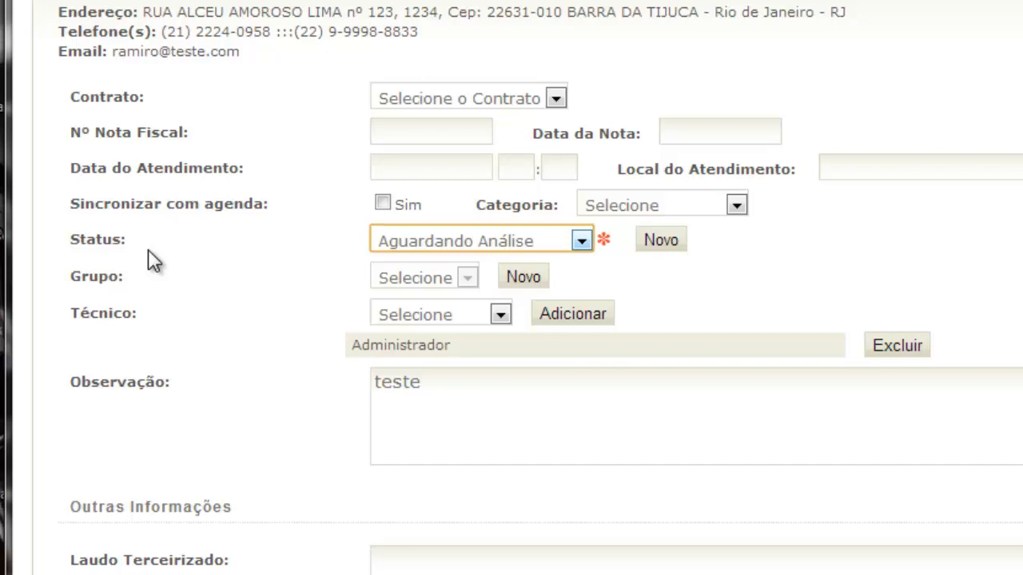
{"action": "left_click", "coordinate": [536, 248]}
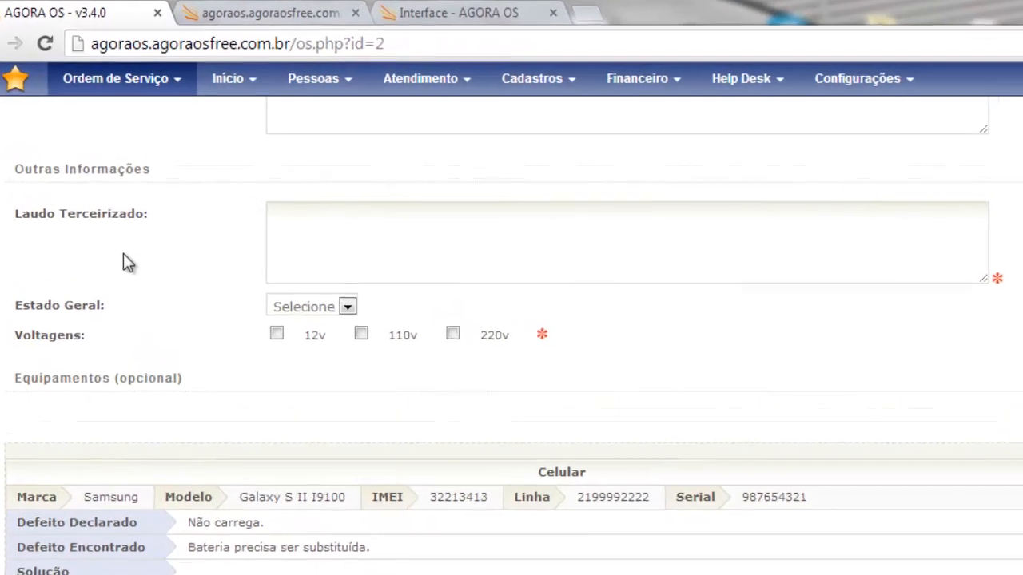
- Leave Estado Geral unchanged and tick the 12v and 220v voltages
{"action": "left_click_drag", "start_coordinate": [12, 176], "coordinate": [164, 179]}
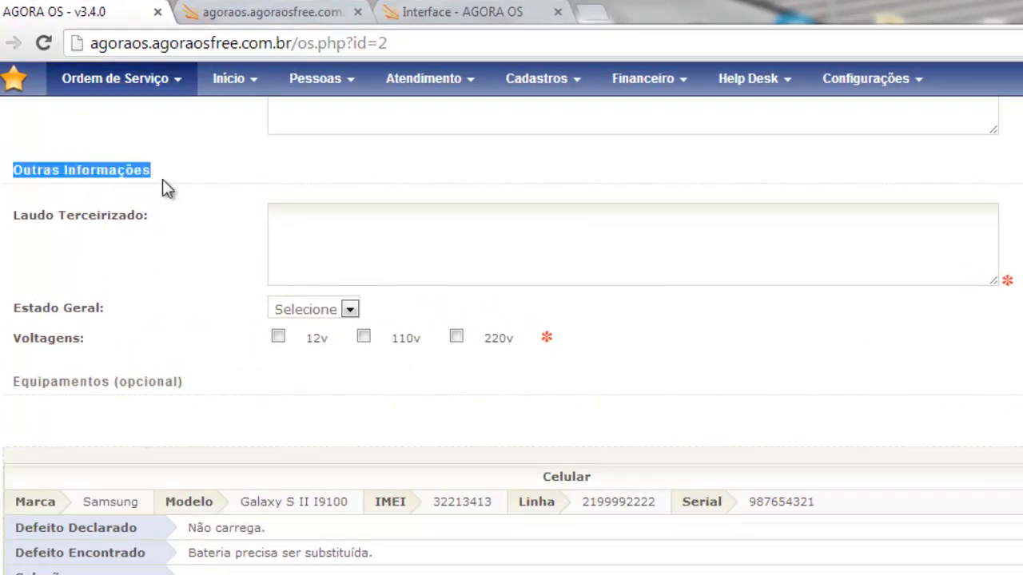
{"action": "left_click", "coordinate": [335, 229]}
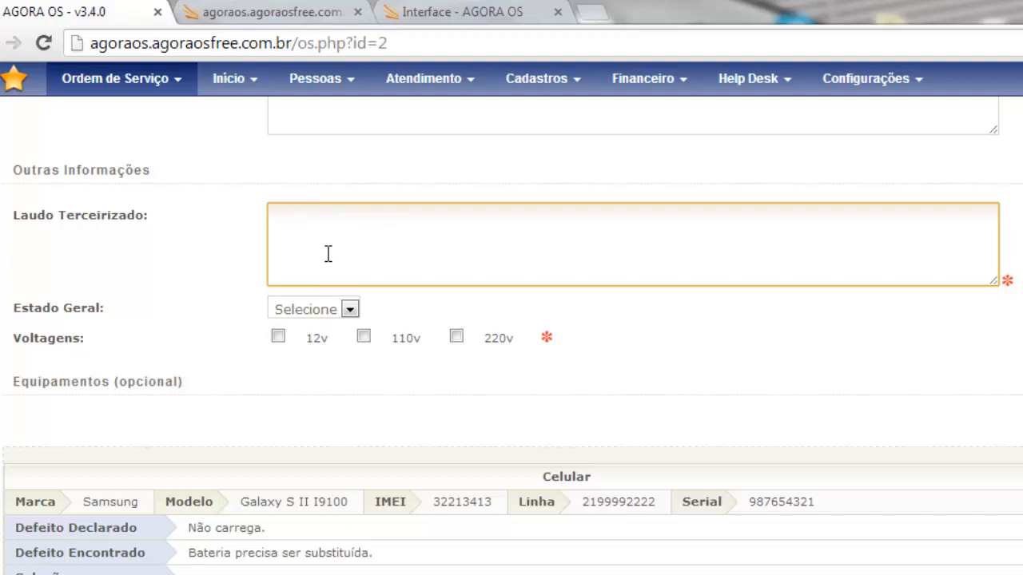
{"action": "left_click", "coordinate": [350, 310]}
{"action": "left_click", "coordinate": [351, 310]}
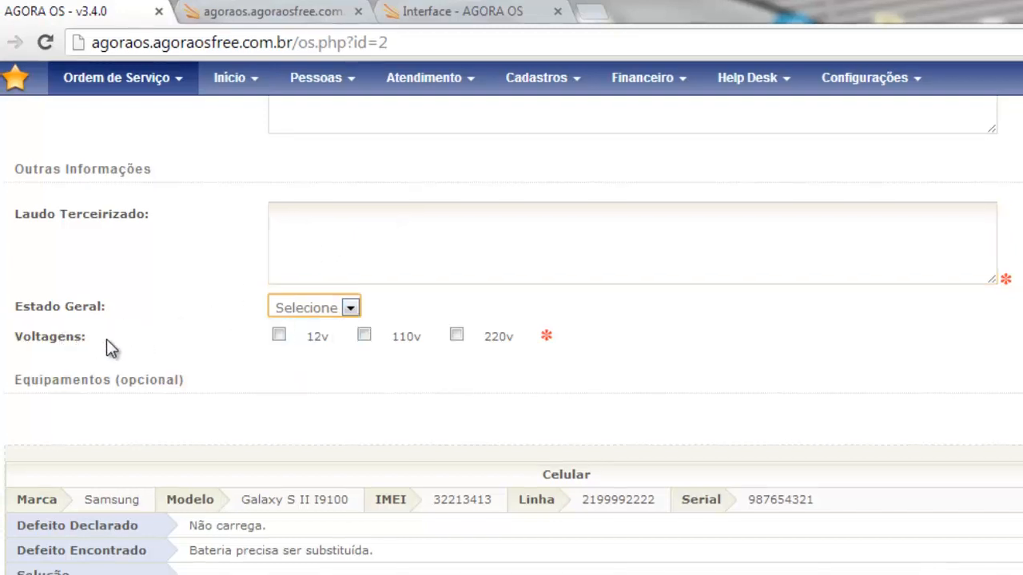
{"action": "left_click", "coordinate": [279, 337]}
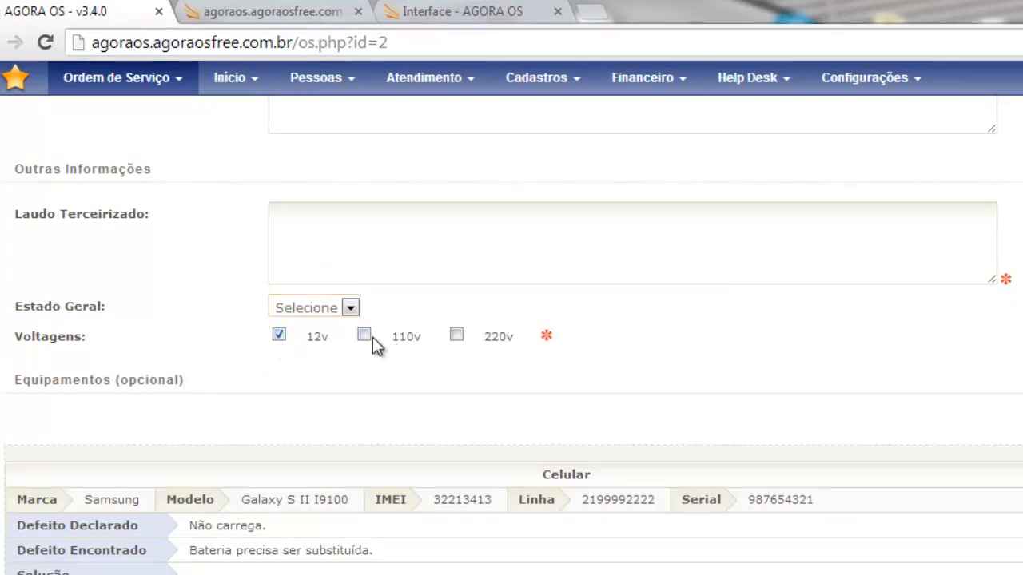
{"action": "left_click", "coordinate": [456, 336]}
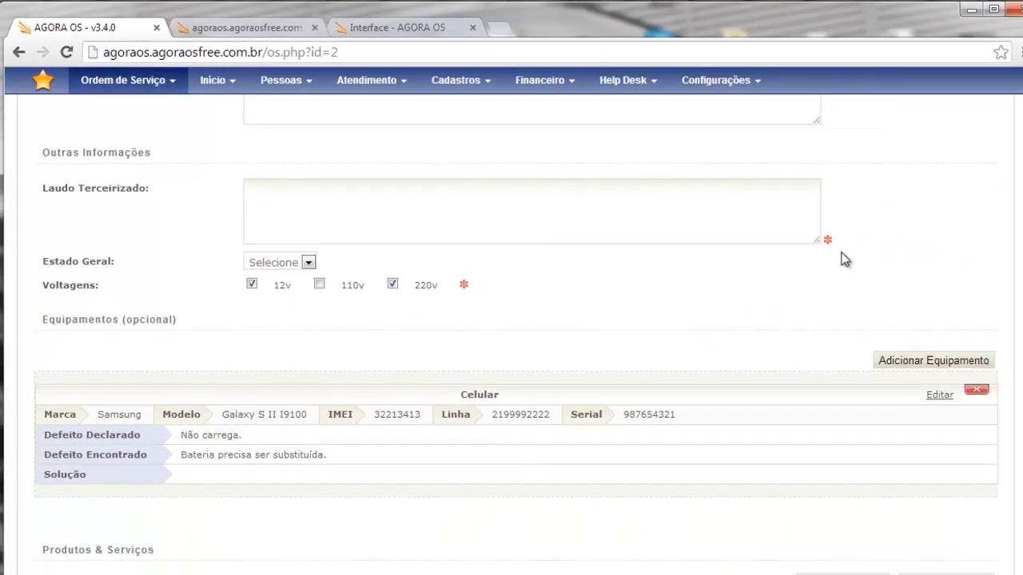
- Review the Celular equipment entry, a Samsung Galaxy S II I9100
{"action": "left_click", "coordinate": [304, 258]}
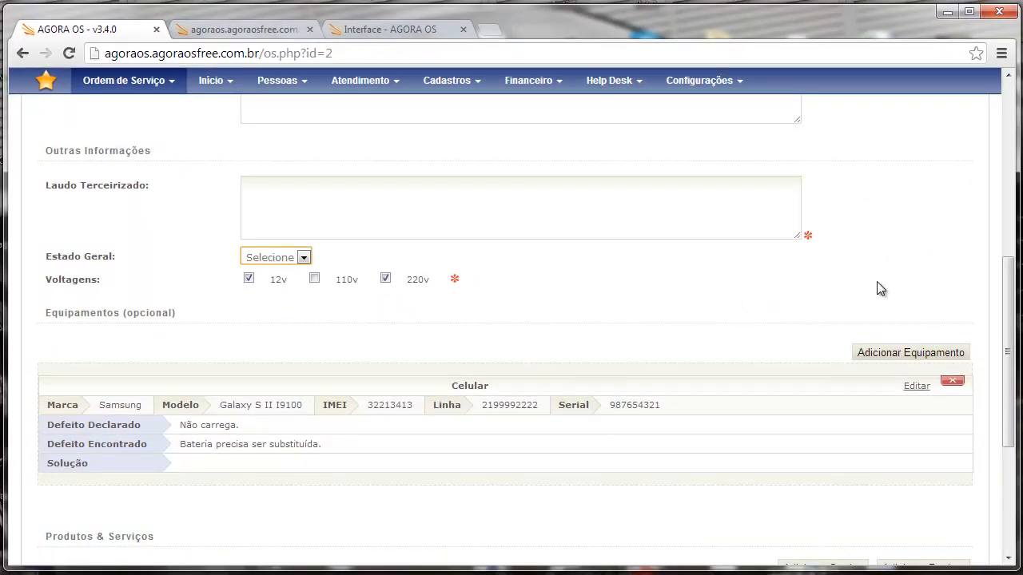
{"action": "left_click_drag", "start_coordinate": [1007, 350], "coordinate": [1008, 382]}
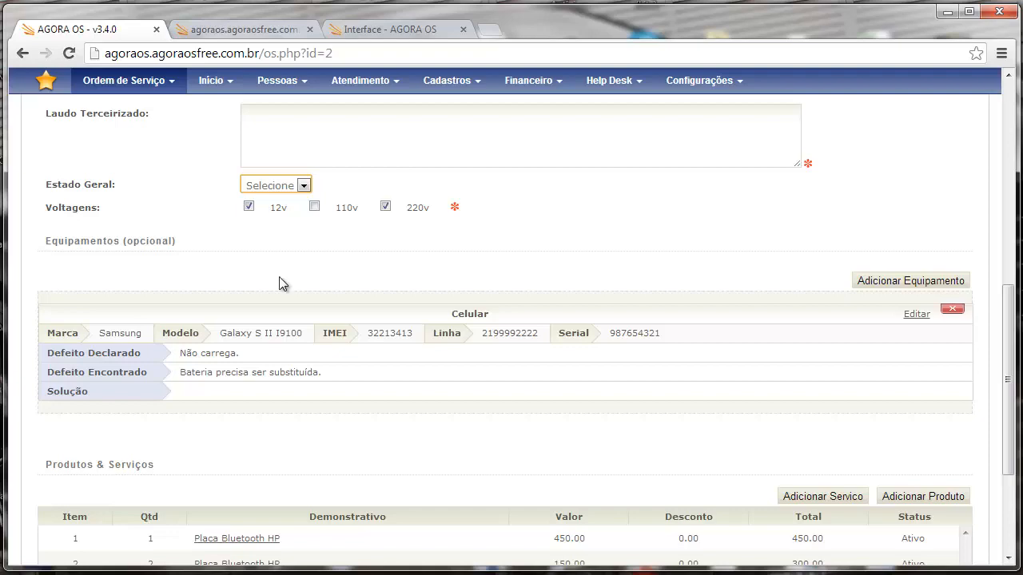
{"action": "double_click", "coordinate": [463, 314]}
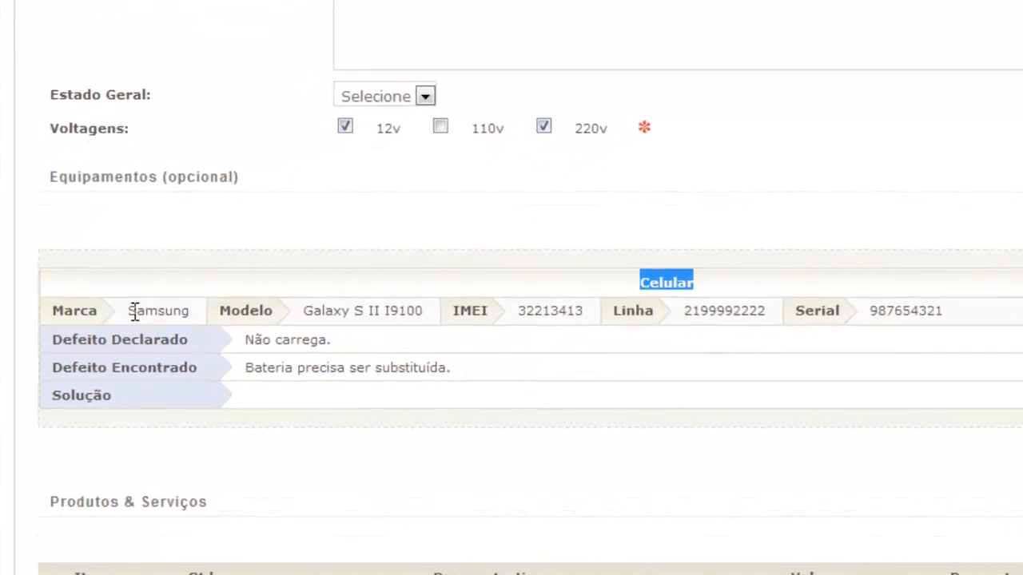
{"action": "left_click_drag", "start_coordinate": [317, 305], "coordinate": [461, 326]}
{"action": "left_click", "coordinate": [461, 323]}
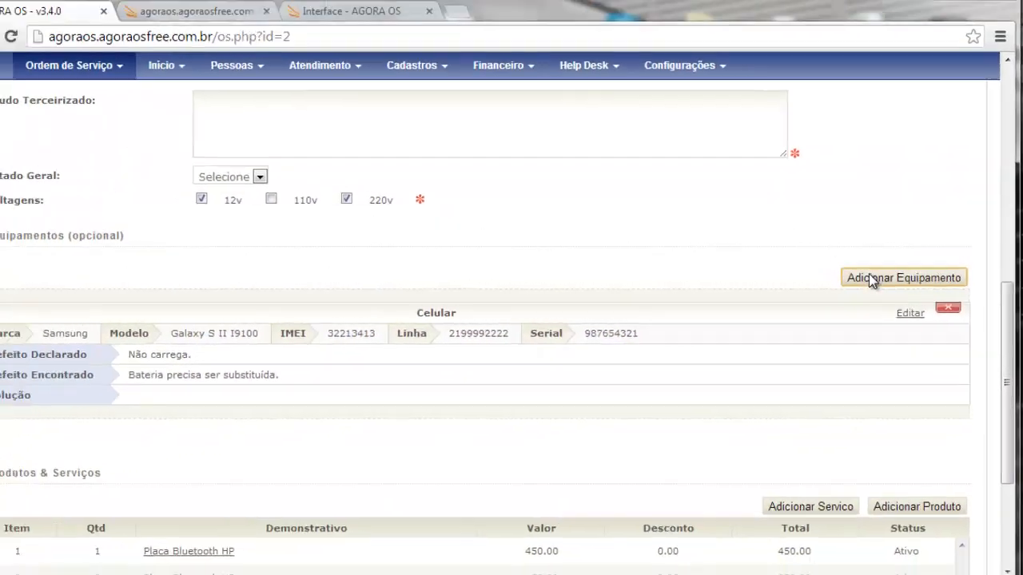
- Start a new equipment entry: Notebook, brand HP, model Pavilion DV402080br
{"action": "left_click", "coordinate": [870, 280]}
{"action": "left_click", "coordinate": [179, 194]}
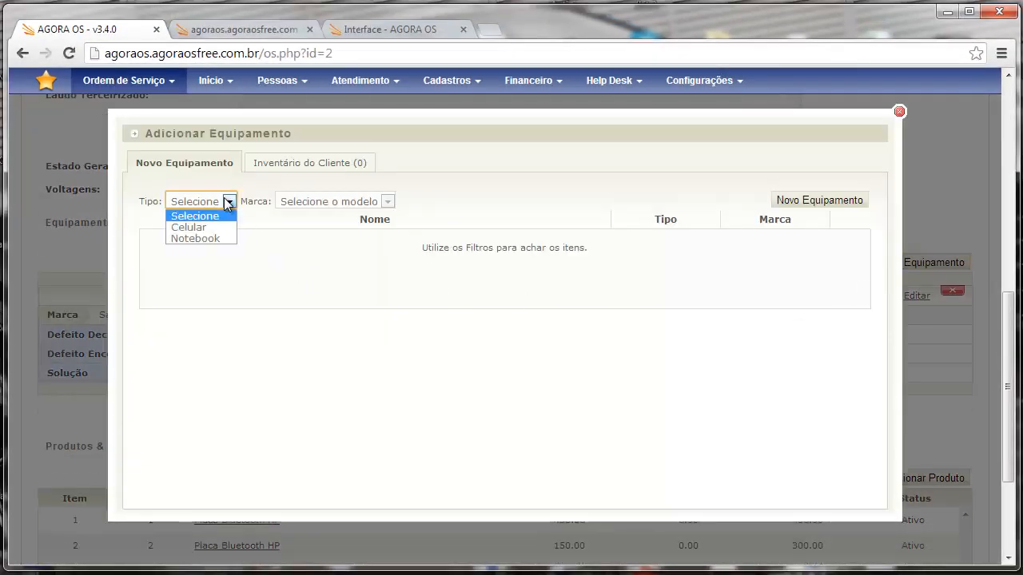
{"action": "left_click", "coordinate": [199, 239]}
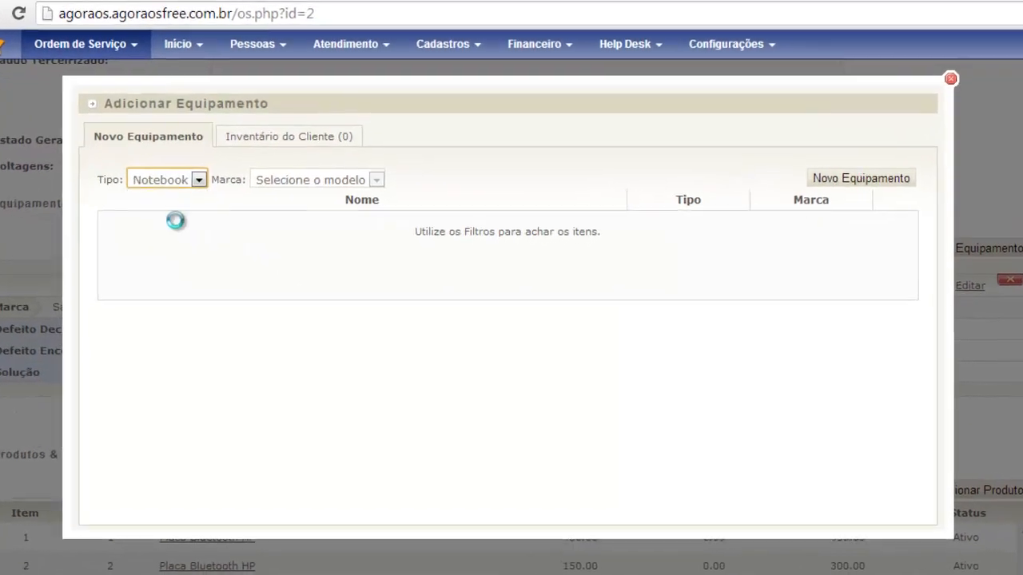
{"action": "left_click", "coordinate": [293, 183]}
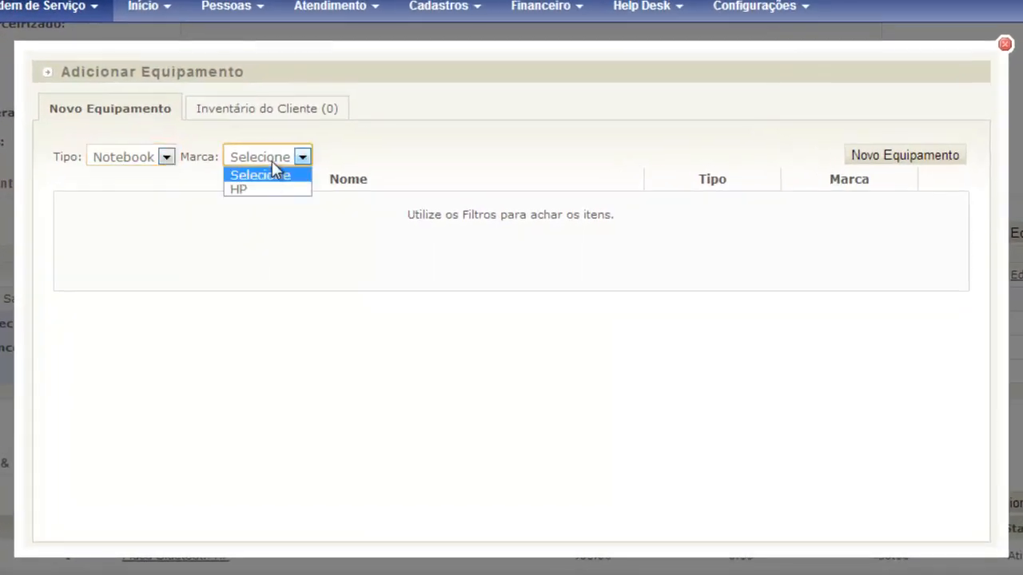
{"action": "left_click", "coordinate": [259, 190]}
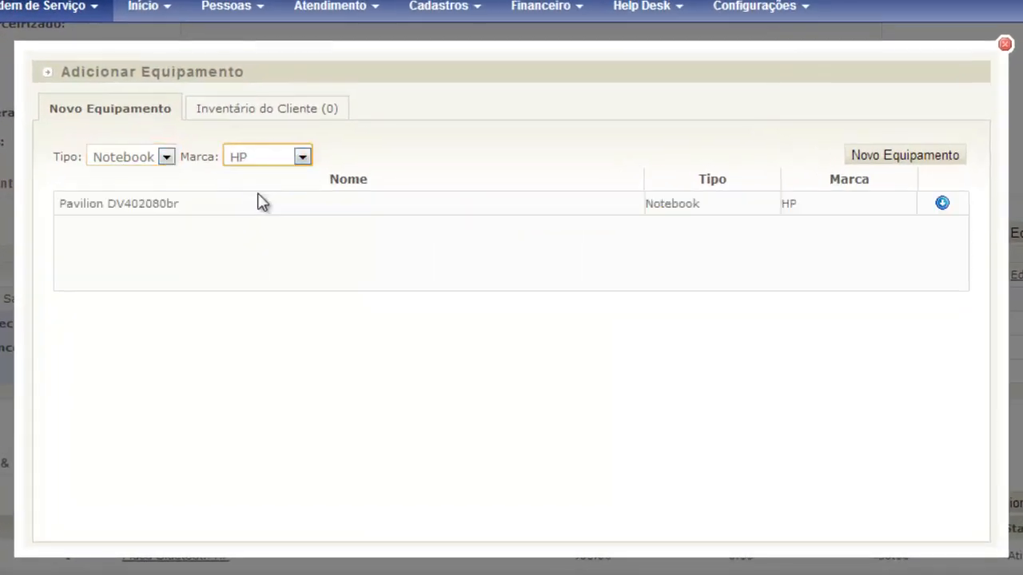
{"action": "left_click", "coordinate": [140, 209]}
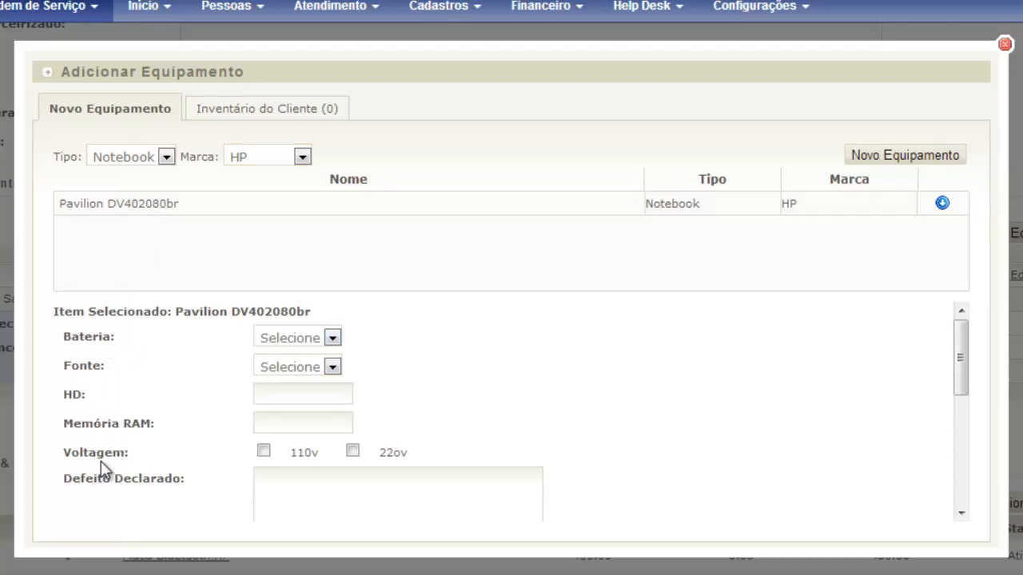
{"action": "scroll", "coordinate": [278, 365], "scroll_direction": "down", "scroll_amount": 1}
{"action": "scroll", "coordinate": [278, 365], "scroll_direction": "up", "scroll_amount": 3}
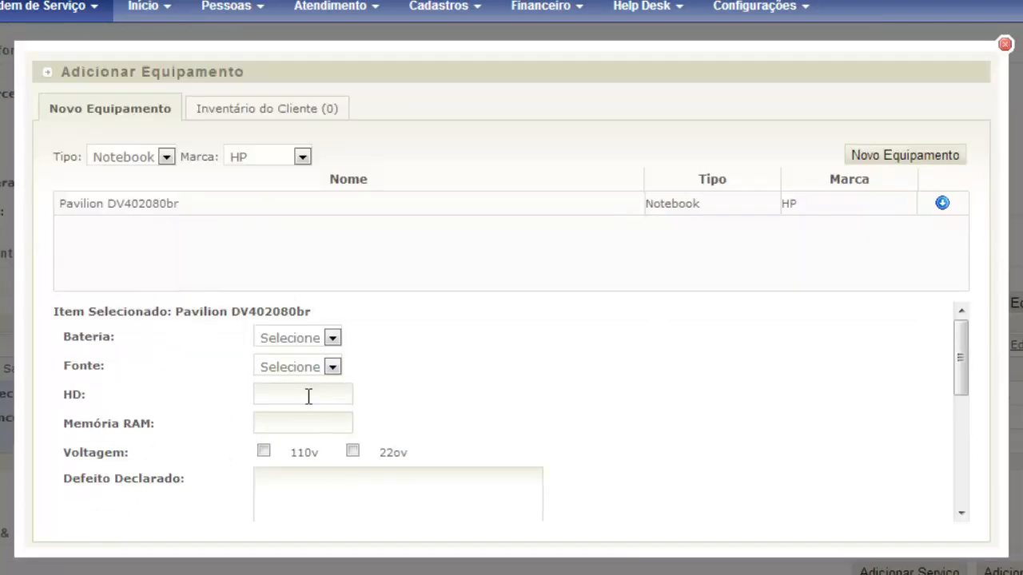
- Set battery not included, power supply included, HD 500Gb, RAM 8Gb and 220v voltage
{"action": "left_click", "coordinate": [332, 338]}
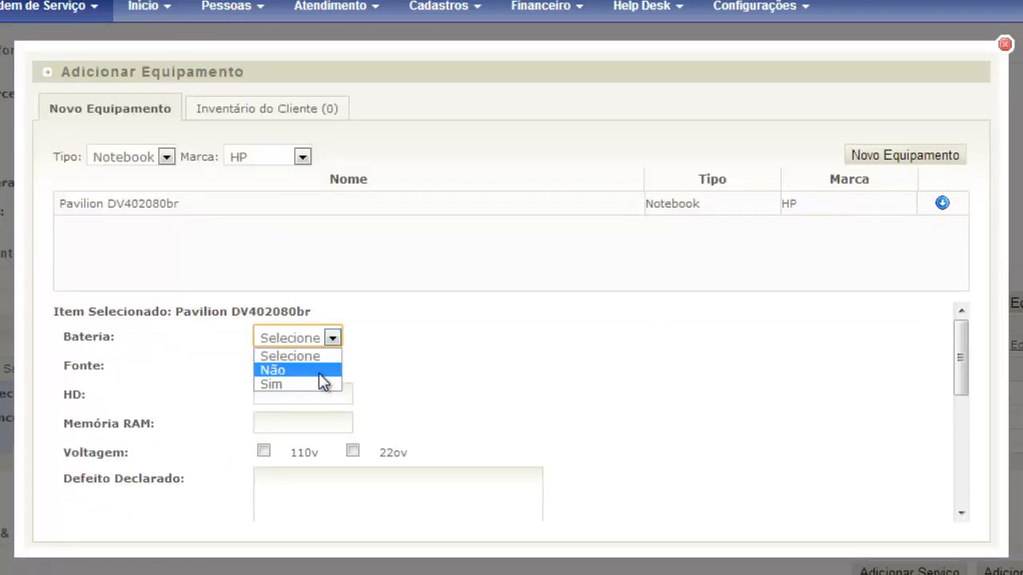
{"action": "left_click", "coordinate": [319, 373]}
{"action": "left_click", "coordinate": [332, 366]}
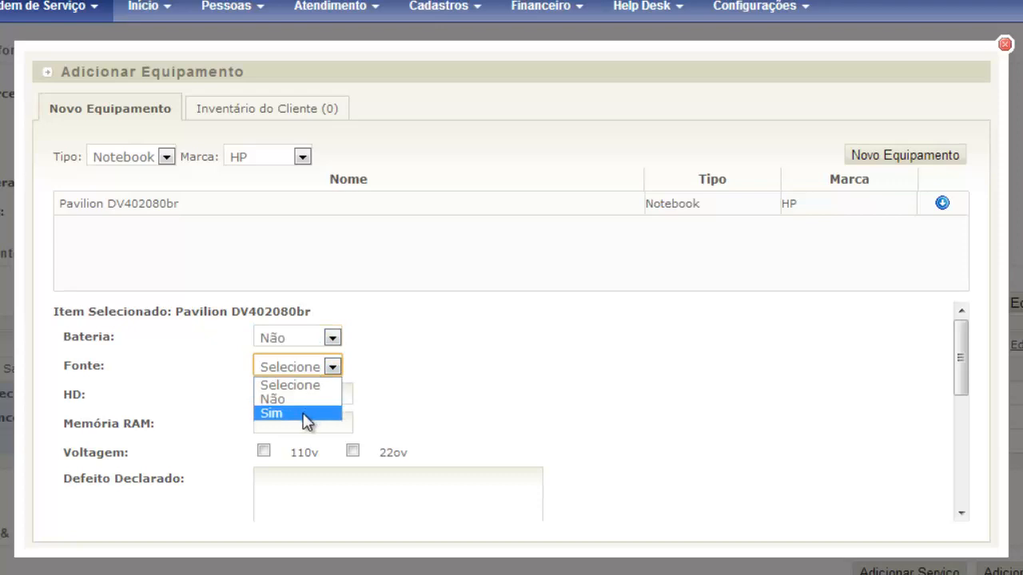
{"action": "left_click", "coordinate": [313, 413]}
{"action": "left_click", "coordinate": [305, 397]}
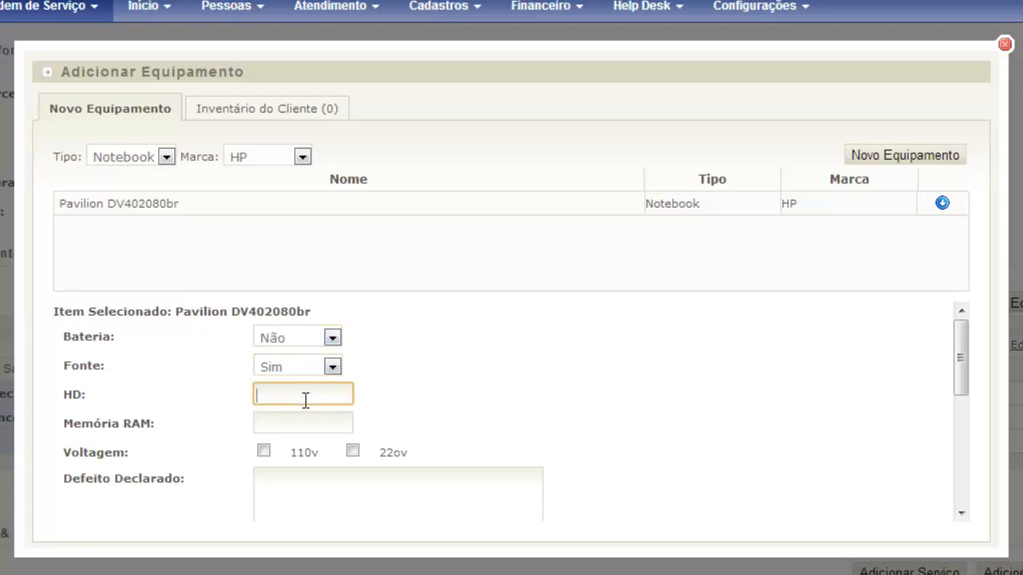
{"action": "type", "text": "500Gb"}
{"action": "key", "text": "Tab"}
{"action": "type", "text": "8Gb"}
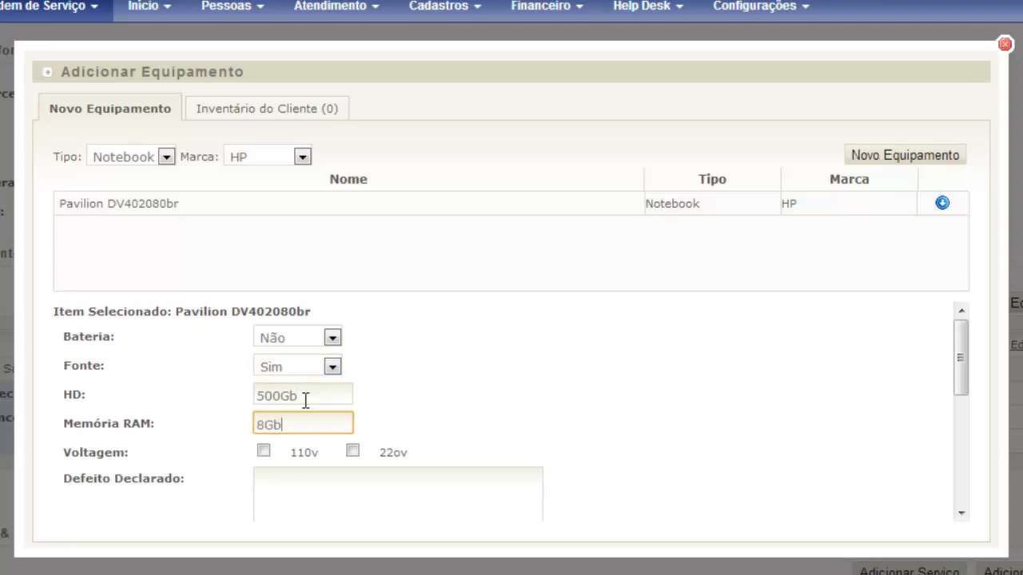
{"action": "key", "text": "Tab"}
{"action": "left_click", "coordinate": [352, 451]}
- Enter the declared defect 'A bateria não carrega.' and found defect 'Bateria no fim do ciclo de vida.'
{"action": "left_click", "coordinate": [380, 486]}
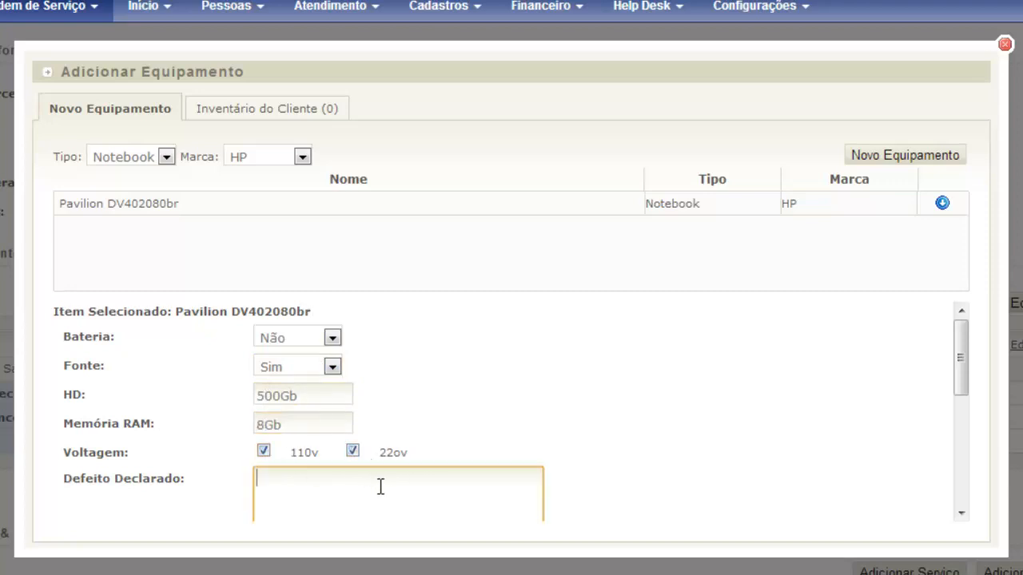
{"action": "scroll", "coordinate": [392, 434], "scroll_direction": "down", "scroll_amount": 4}
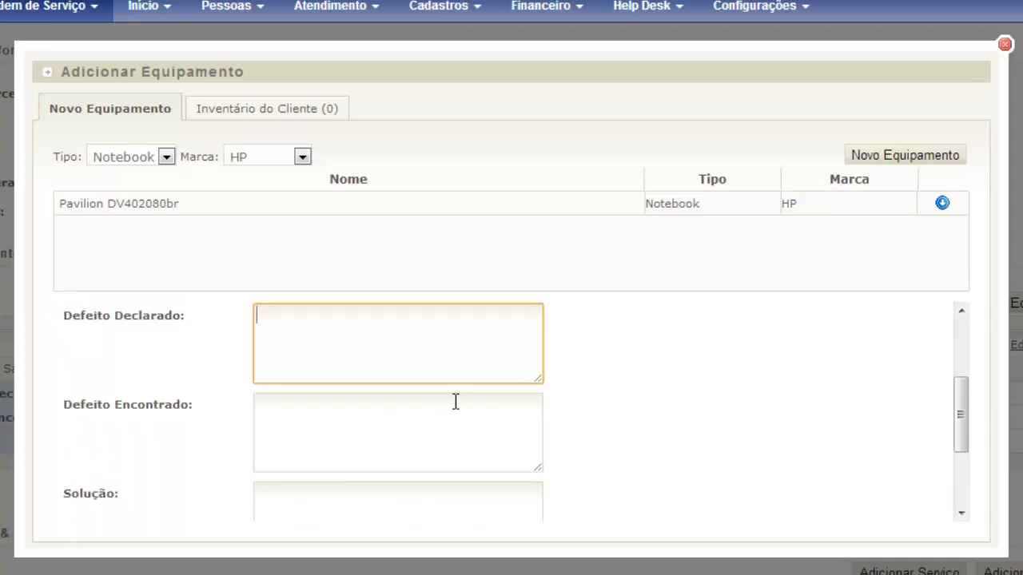
{"action": "type", "text": "O"}
{"action": "key", "text": "BackSpace"}
{"action": "key", "text": "BackSpace"}
{"action": "type", "text": "A bateria chegou"}
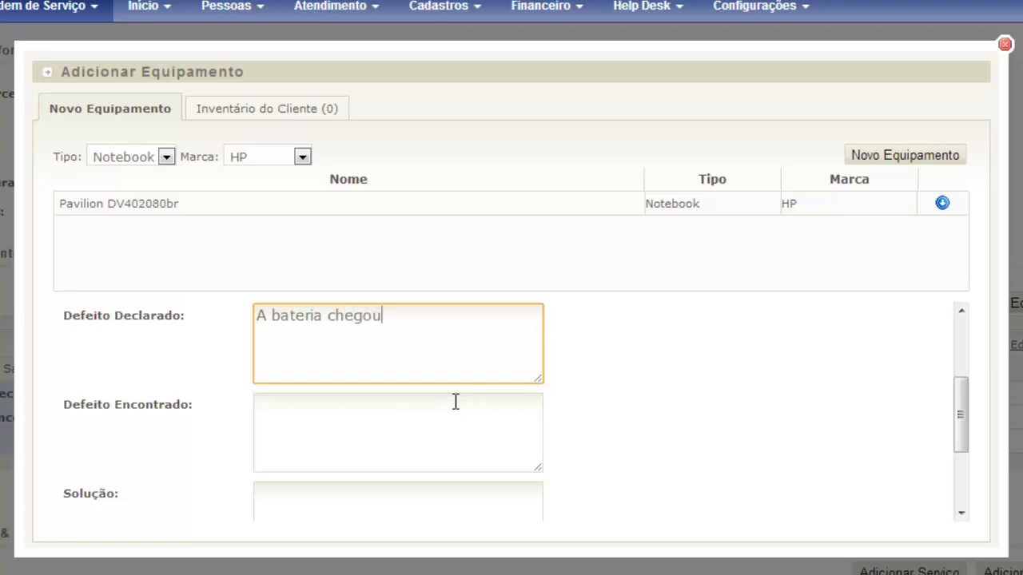
{"action": "key", "text": "BackSpace"}
{"action": "key", "text": "BackSpace"}
{"action": "key", "text": "BackSpace"}
{"action": "key", "text": "BackSpace"}
{"action": "key", "text": "BackSpace"}
{"action": "key", "text": "BackSpace"}
{"action": "type", "text": "não carrega."}
{"action": "left_click", "coordinate": [456, 402]}
{"action": "type", "text": "Bateria no fim de c"}
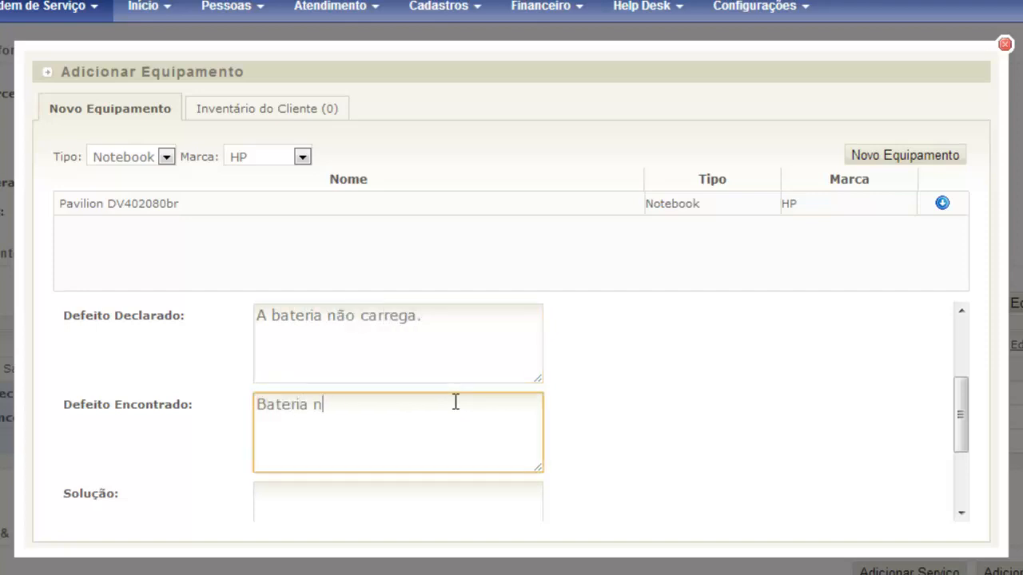
{"action": "key", "text": "BackSpace"}
{"action": "key", "text": "BackSpace"}
{"action": "key", "text": "BackSpace"}
{"action": "type", "text": "o ciclo de vida."}
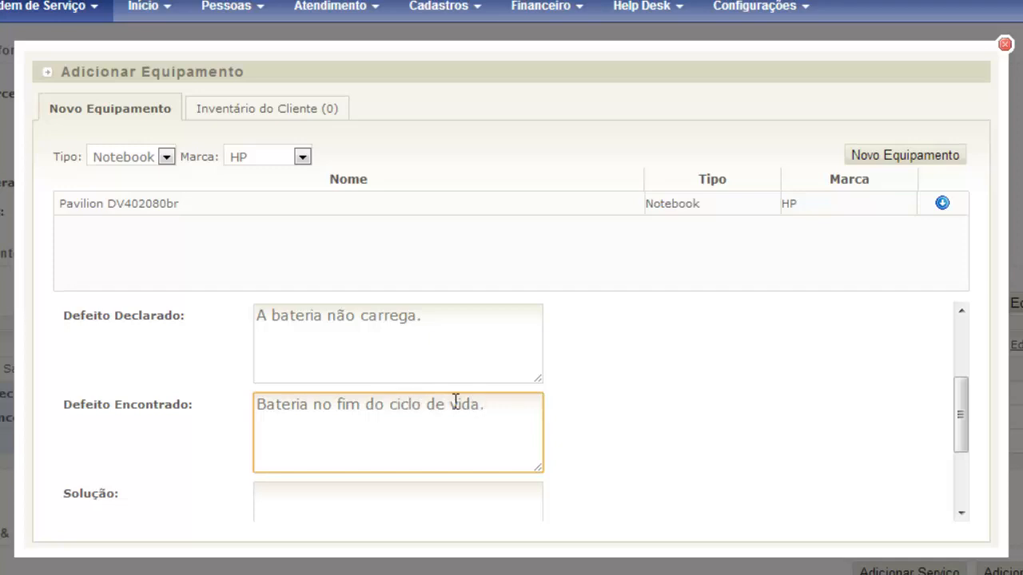
- Enter solution 'Troca da bateria.', save it to the client's inventory, and add the notebook
{"action": "scroll", "coordinate": [709, 391], "scroll_direction": "down", "scroll_amount": 1}
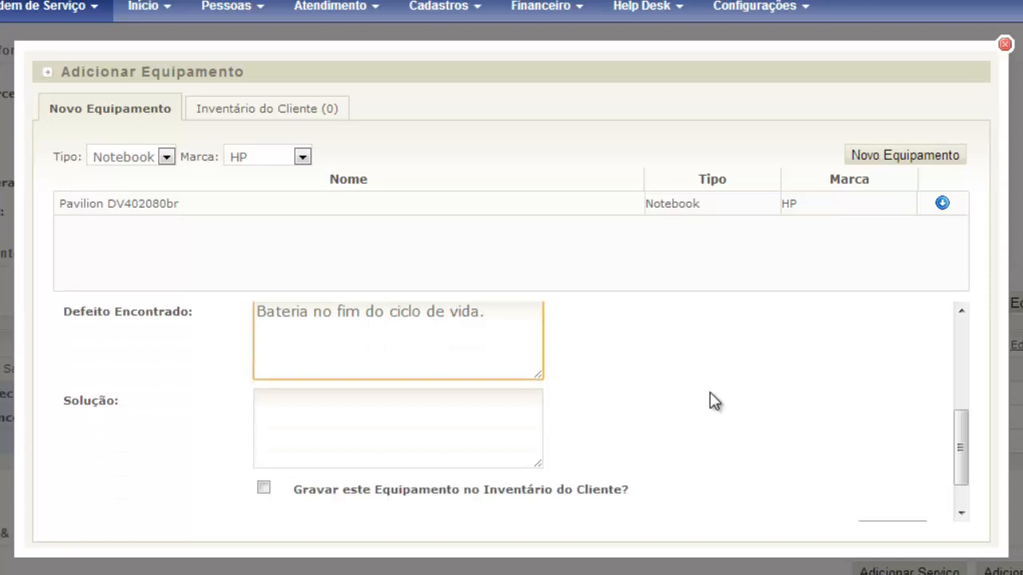
{"action": "left_click", "coordinate": [325, 430]}
{"action": "type", "text": "Troca da bate"}
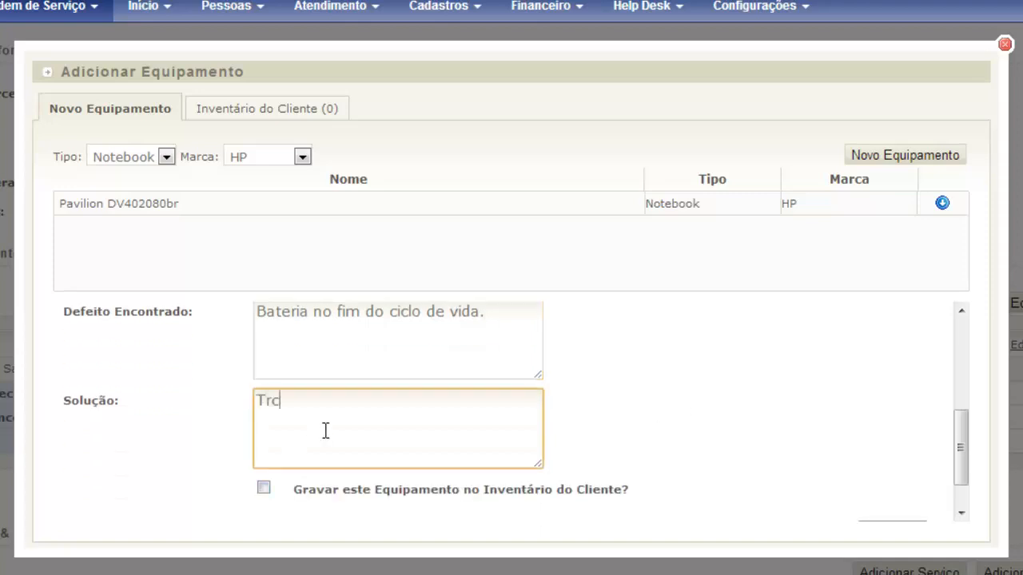
{"action": "type", "text": "ria."}
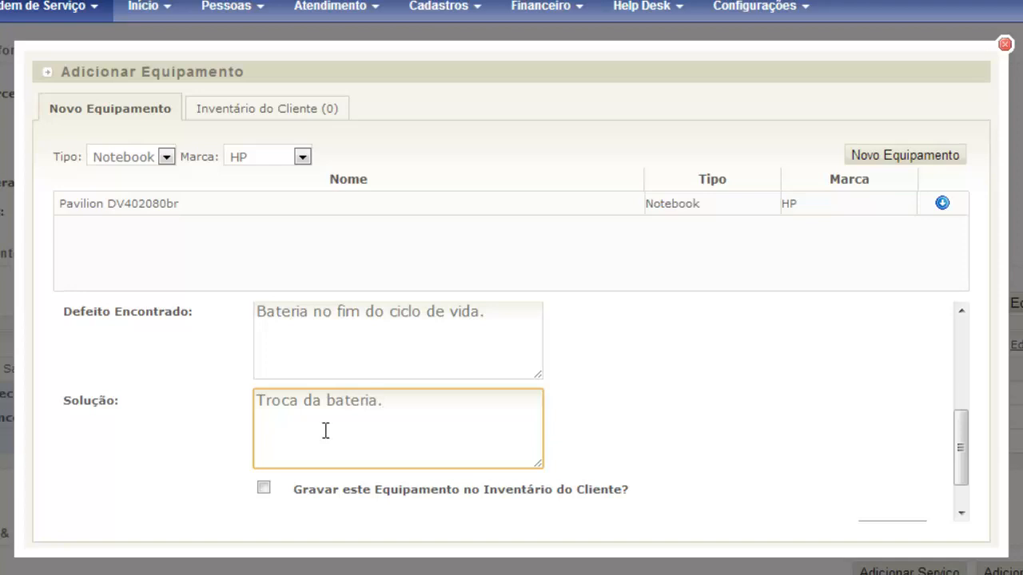
{"action": "left_click", "coordinate": [263, 488]}
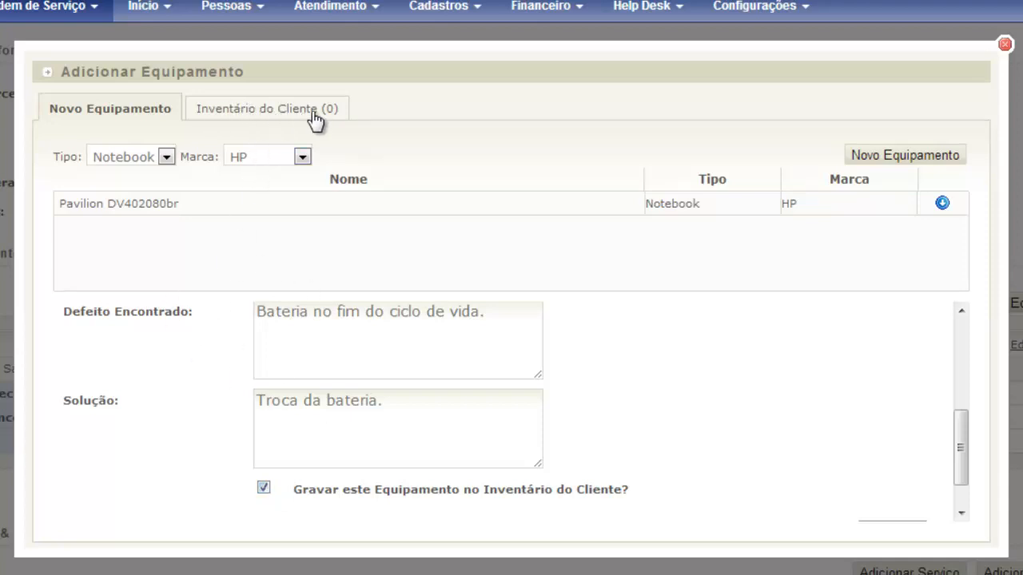
{"action": "left_click_drag", "start_coordinate": [953, 422], "coordinate": [961, 488]}
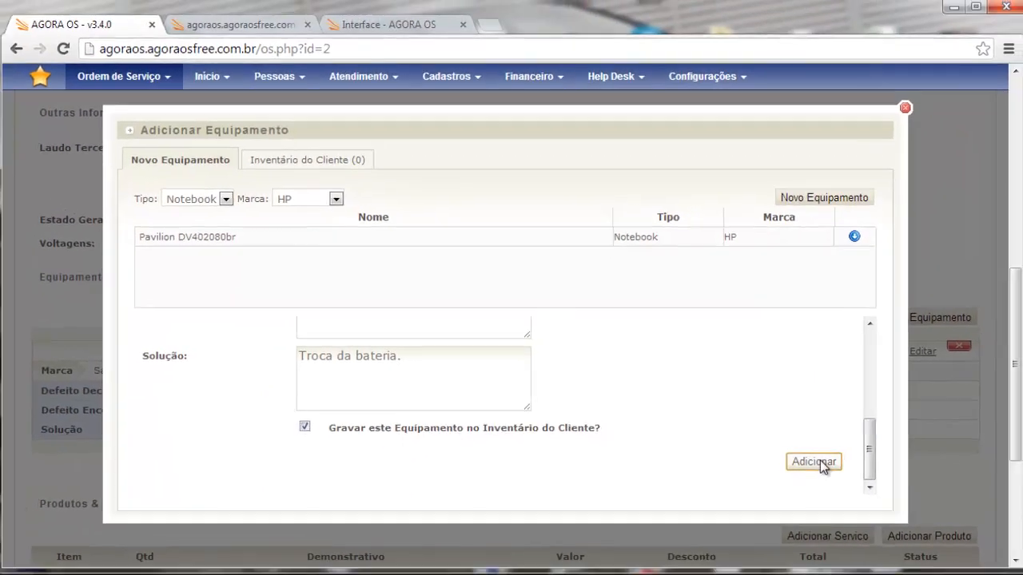
{"action": "left_click", "coordinate": [841, 466]}
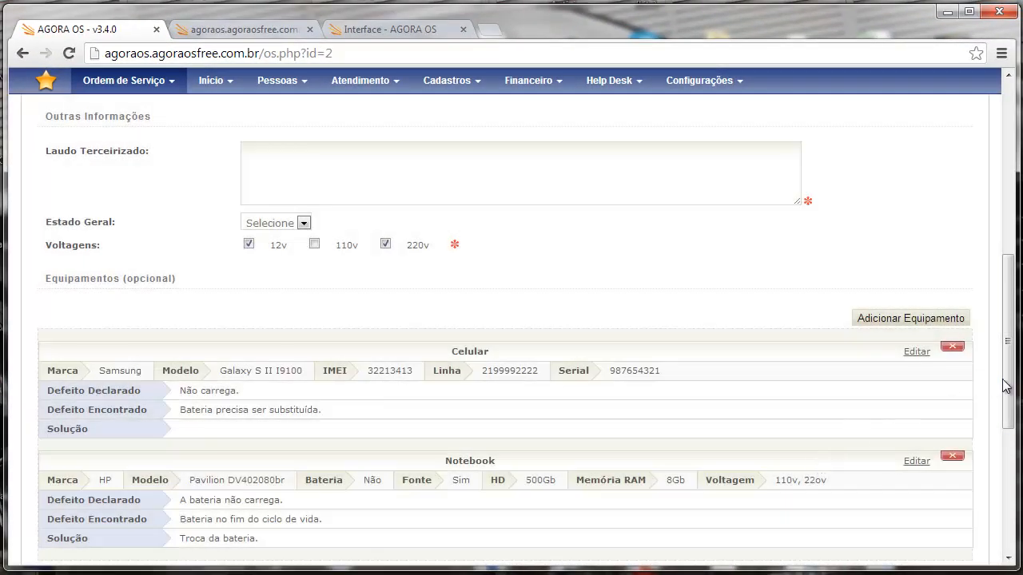
{"action": "left_click_drag", "start_coordinate": [1005, 386], "coordinate": [1005, 448]}
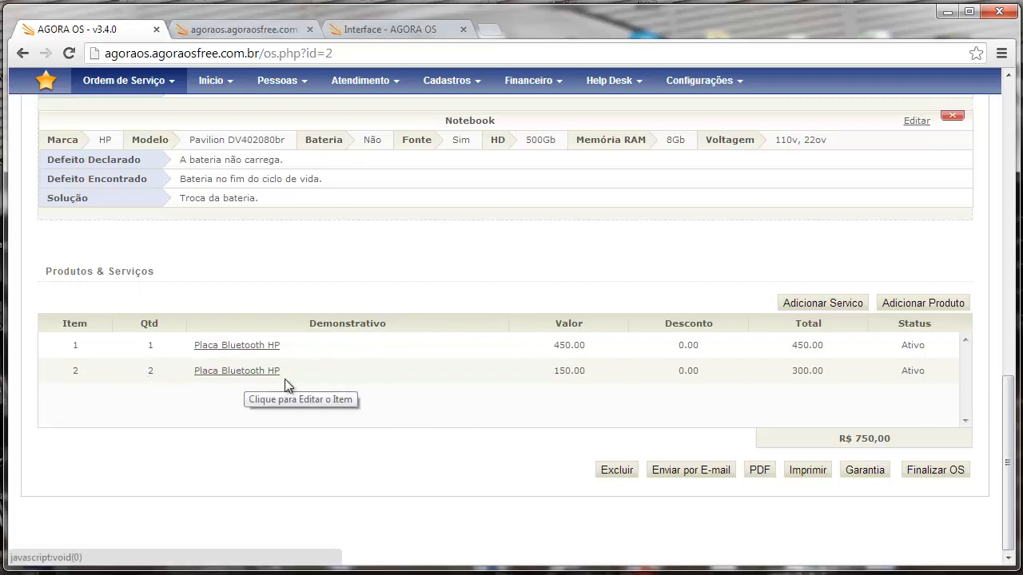
{"action": "left_click_drag", "start_coordinate": [600, 374], "coordinate": [559, 373]}
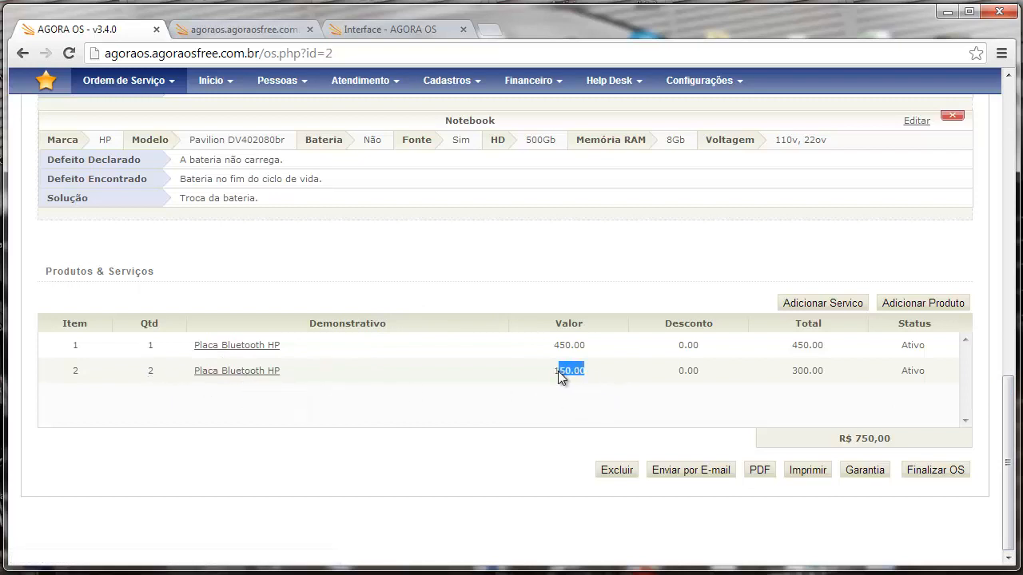
{"action": "left_click_drag", "start_coordinate": [164, 345], "coordinate": [148, 345]}
{"action": "left_click", "coordinate": [583, 352]}
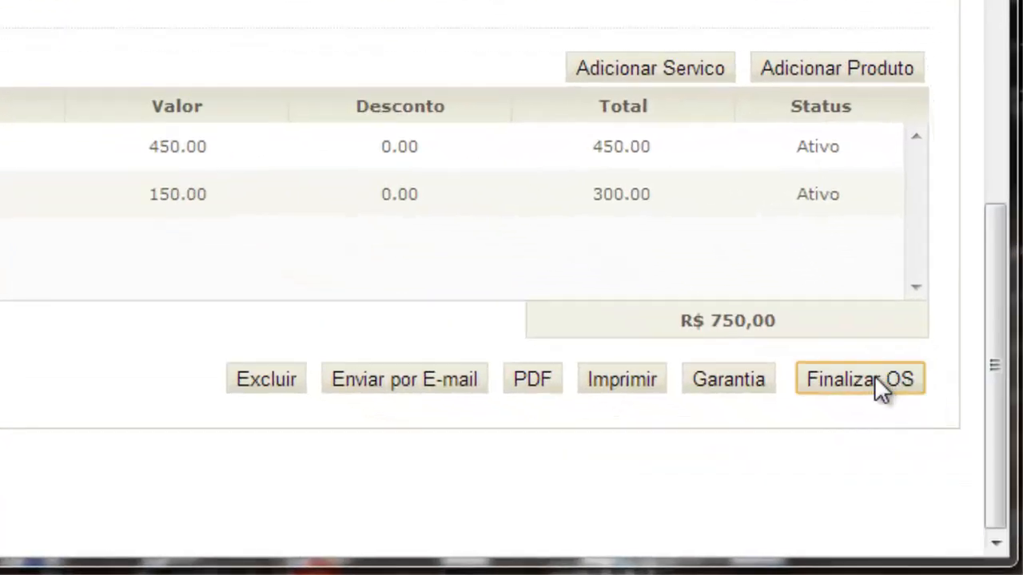
{"action": "left_click", "coordinate": [875, 378]}
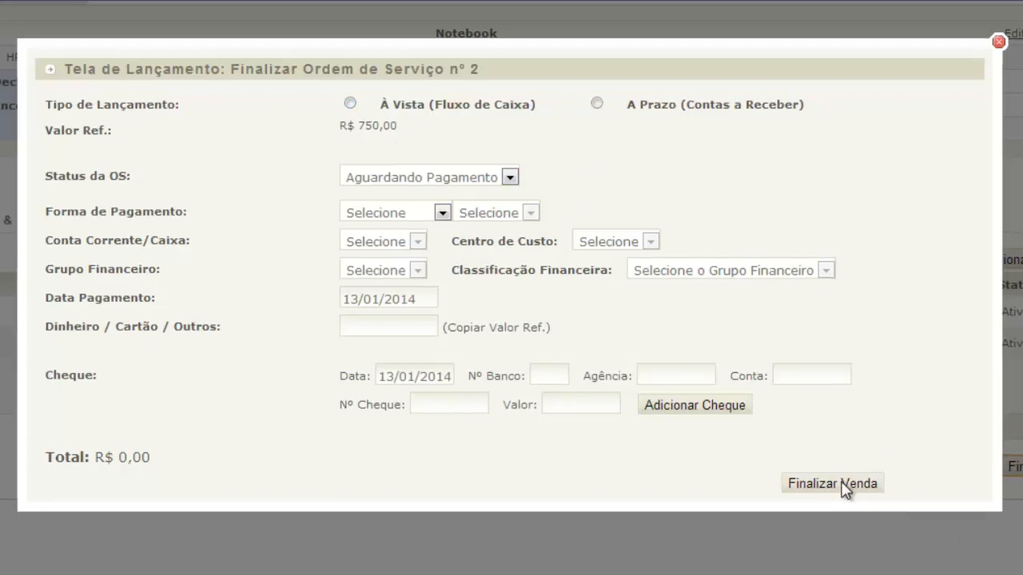
{"action": "left_click", "coordinate": [998, 43]}
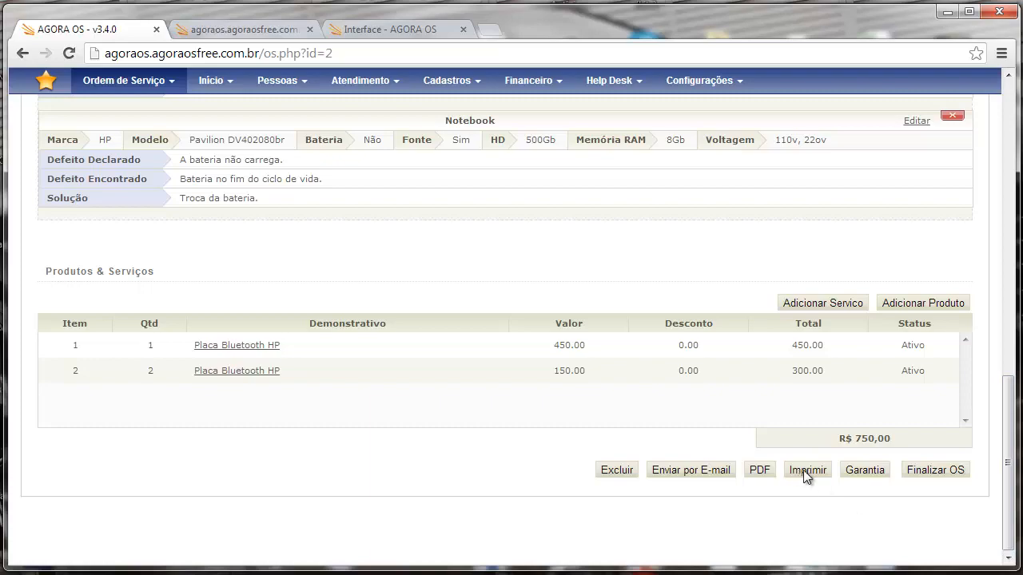
- Scroll through the printable Ordem de Serviço Nº 2 in the os_print tab, then return to the order
{"action": "left_click", "coordinate": [248, 29]}
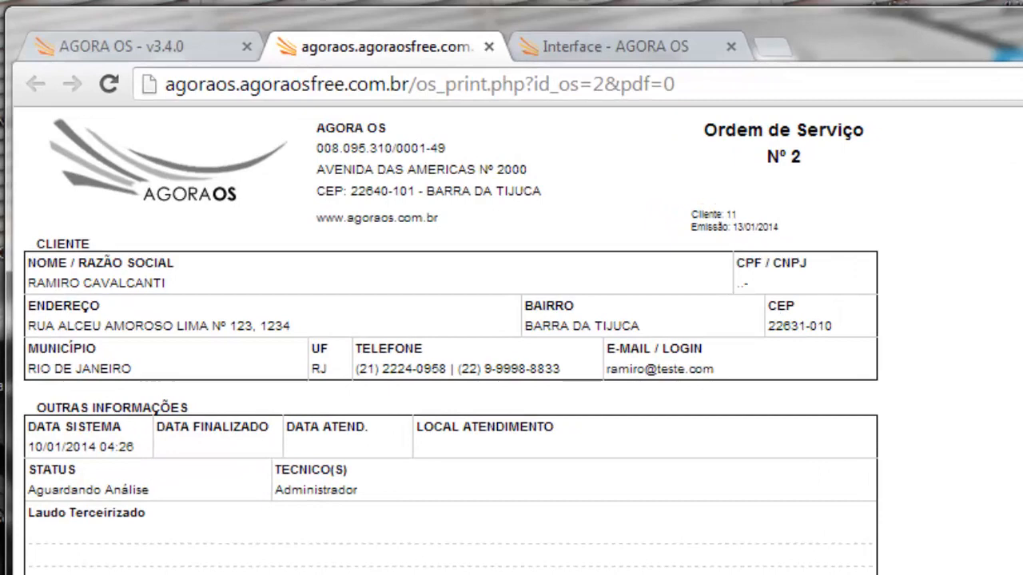
{"action": "scroll", "coordinate": [511, 341], "scroll_direction": "down", "scroll_amount": 1}
{"action": "scroll", "coordinate": [511, 340], "scroll_direction": "up", "scroll_amount": 1}
{"action": "scroll", "coordinate": [512, 340], "scroll_direction": "down", "scroll_amount": 1}
{"action": "scroll", "coordinate": [511, 340], "scroll_direction": "down", "scroll_amount": 1}
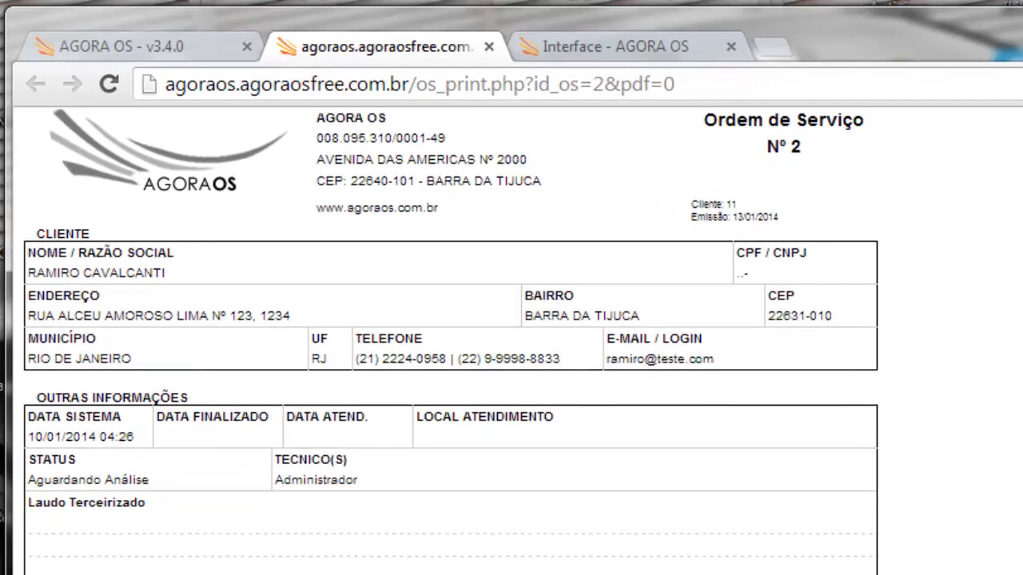
{"action": "scroll", "coordinate": [511, 341], "scroll_direction": "up", "scroll_amount": 1}
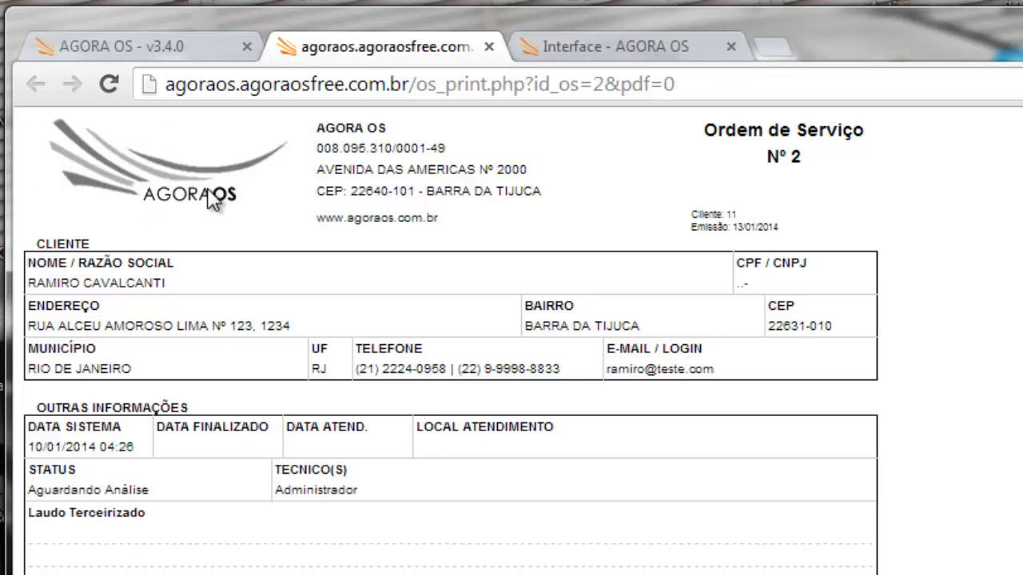
{"action": "scroll", "coordinate": [213, 200], "scroll_direction": "down", "scroll_amount": 1}
{"action": "scroll", "coordinate": [213, 199], "scroll_direction": "down", "scroll_amount": 2}
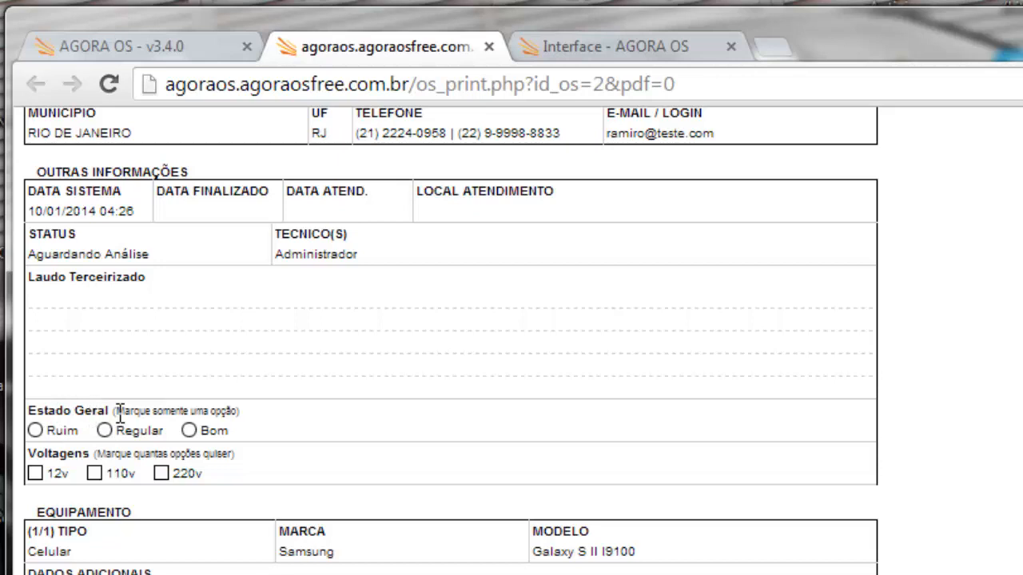
{"action": "left_click_drag", "start_coordinate": [115, 411], "coordinate": [236, 419]}
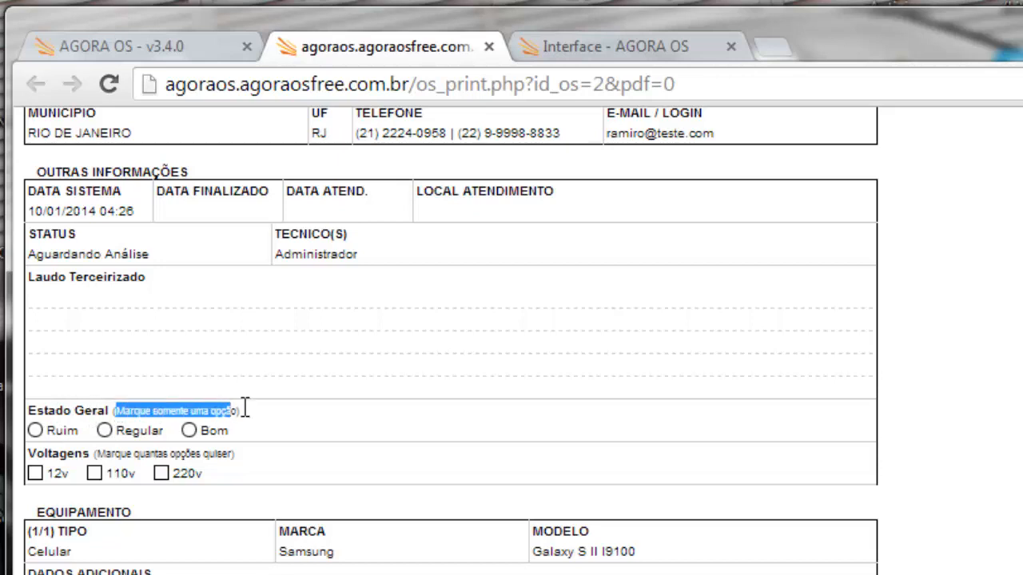
{"action": "left_click", "coordinate": [240, 414]}
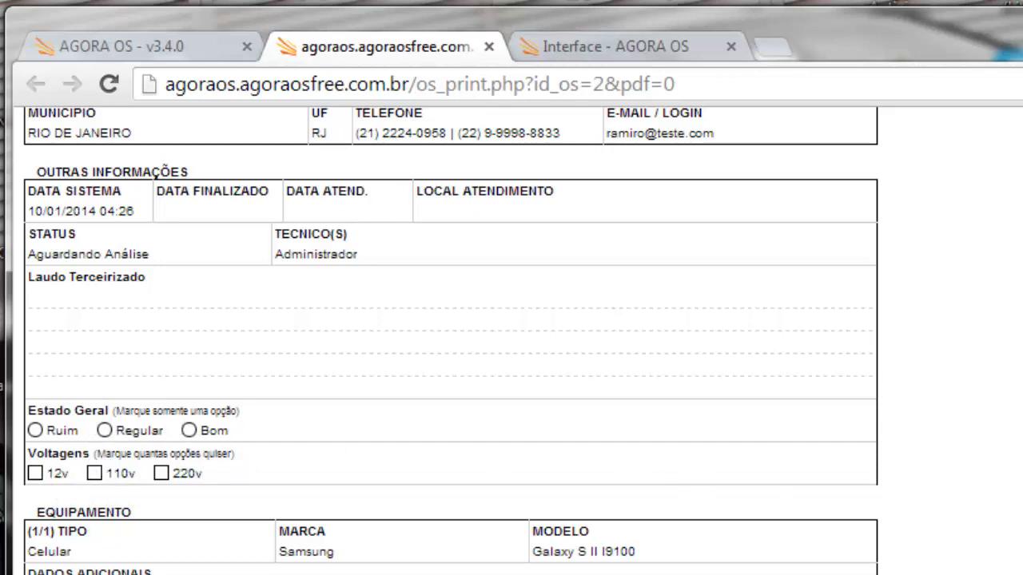
{"action": "scroll", "coordinate": [451, 340], "scroll_direction": "down", "scroll_amount": 1}
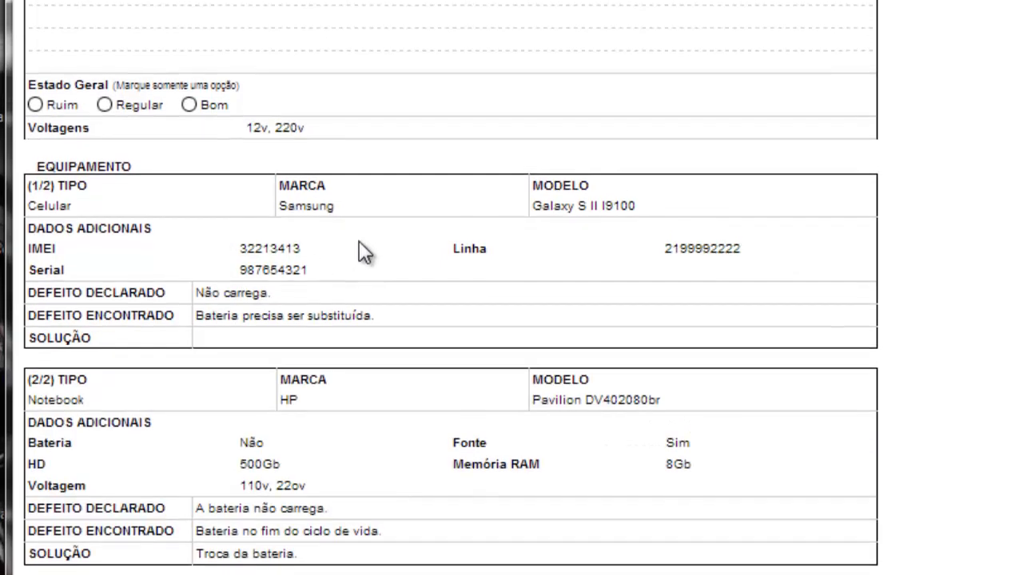
{"action": "scroll", "coordinate": [360, 251], "scroll_direction": "down", "scroll_amount": 1}
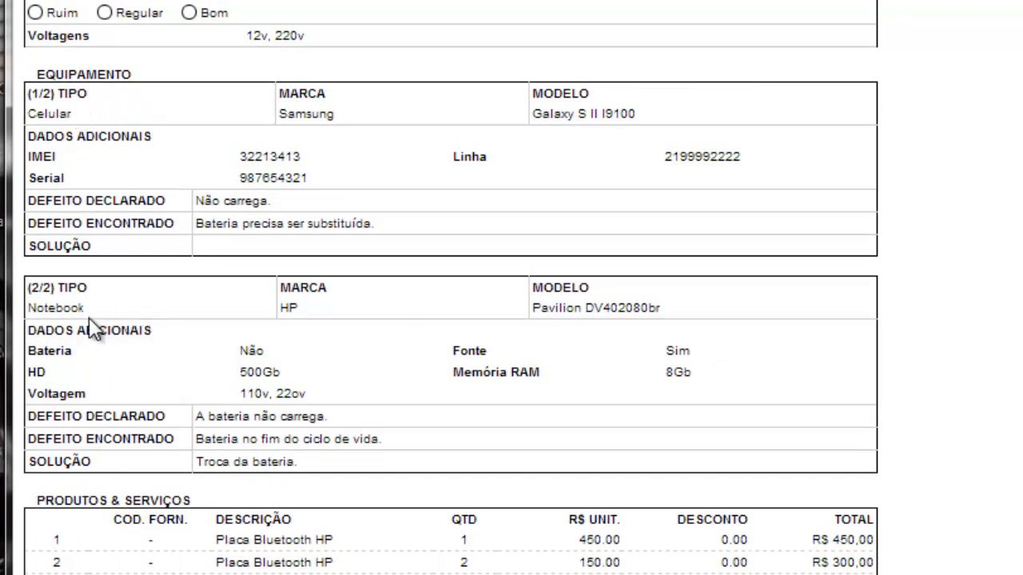
{"action": "scroll", "coordinate": [275, 521], "scroll_direction": "down", "scroll_amount": 2}
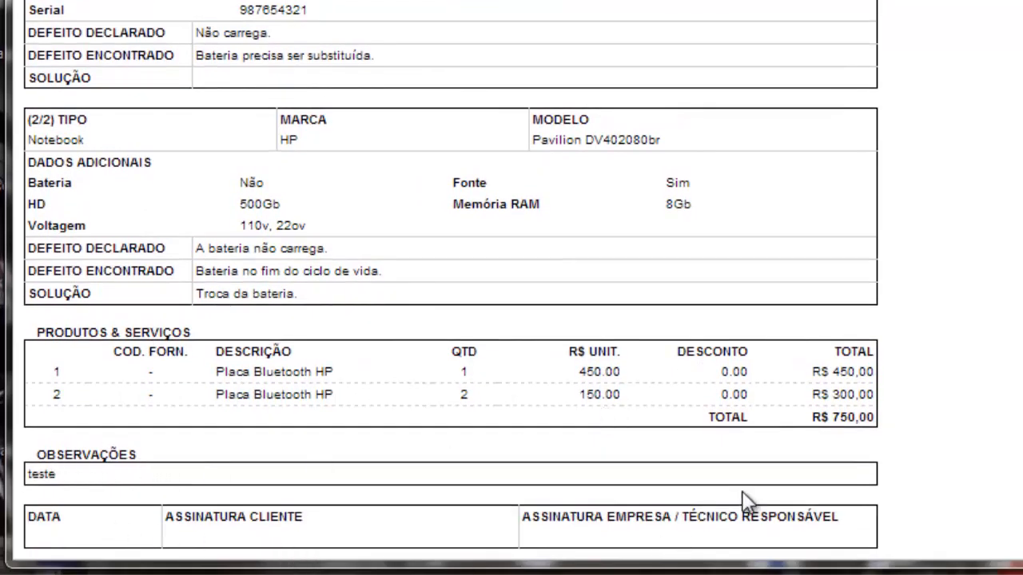
{"action": "scroll", "coordinate": [511, 288], "scroll_direction": "up", "scroll_amount": 5}
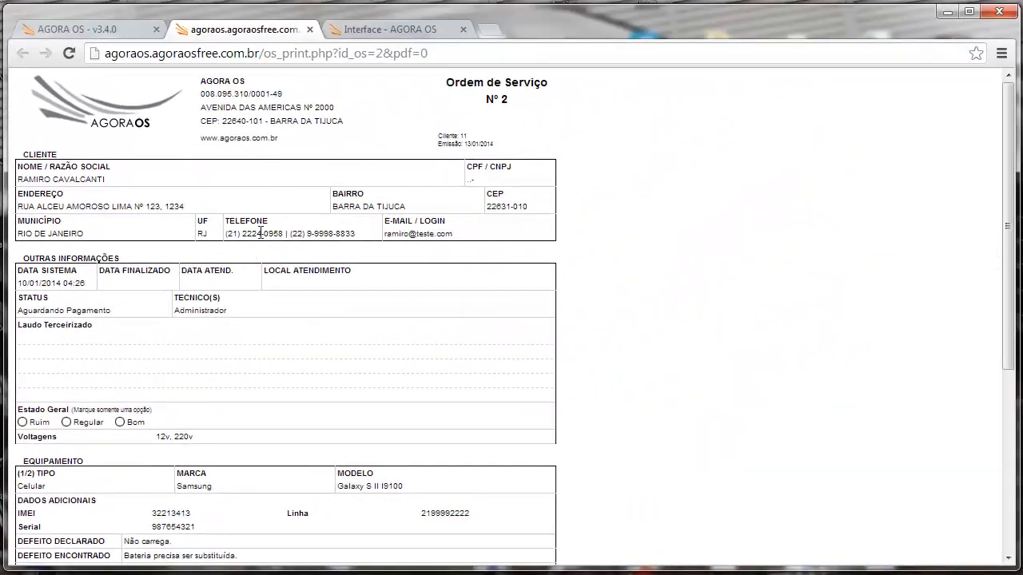
{"action": "left_click", "coordinate": [129, 28]}
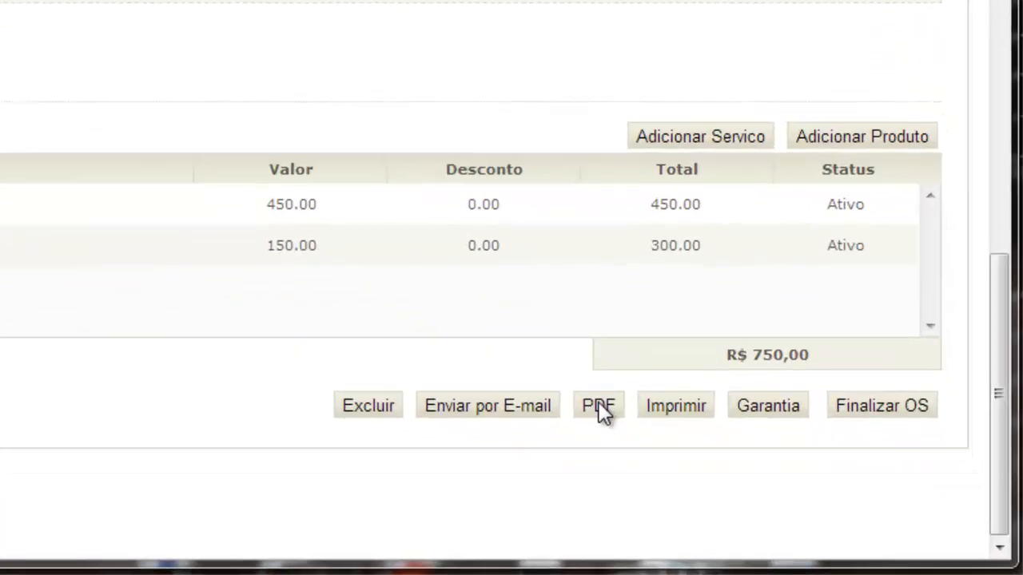
- Generate the order PDF and jump through its Outras Informações, Equipamento, Produtos & Serviços and Observações bookmarks
{"action": "left_click", "coordinate": [598, 405]}
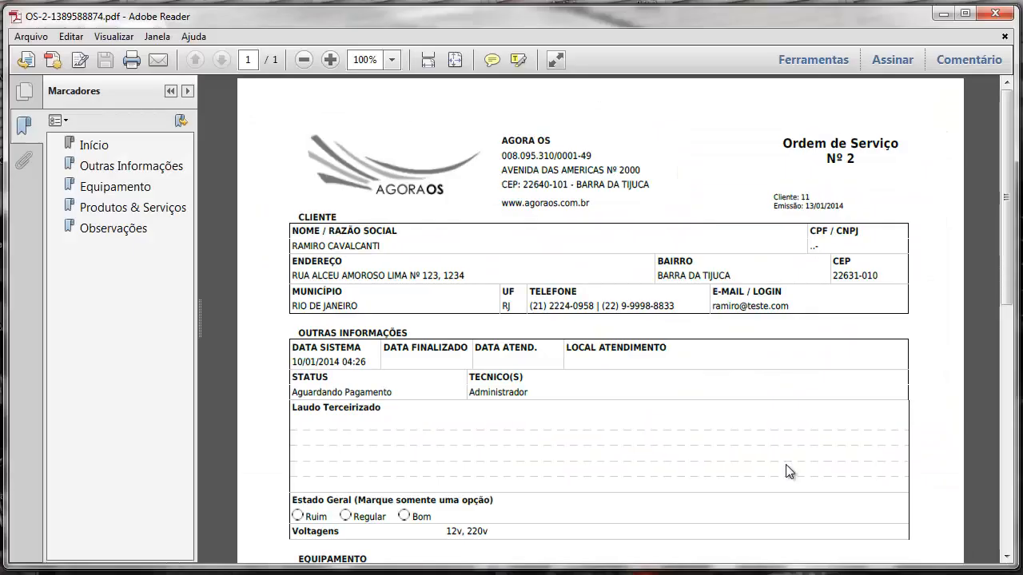
{"action": "left_click_drag", "start_coordinate": [1007, 165], "coordinate": [1005, 124]}
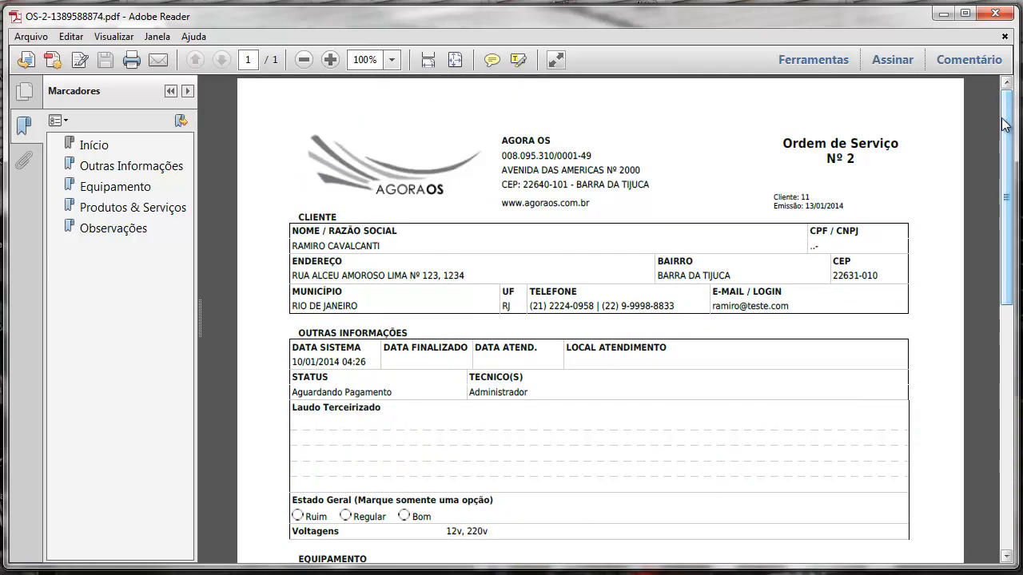
{"action": "left_click", "coordinate": [108, 168]}
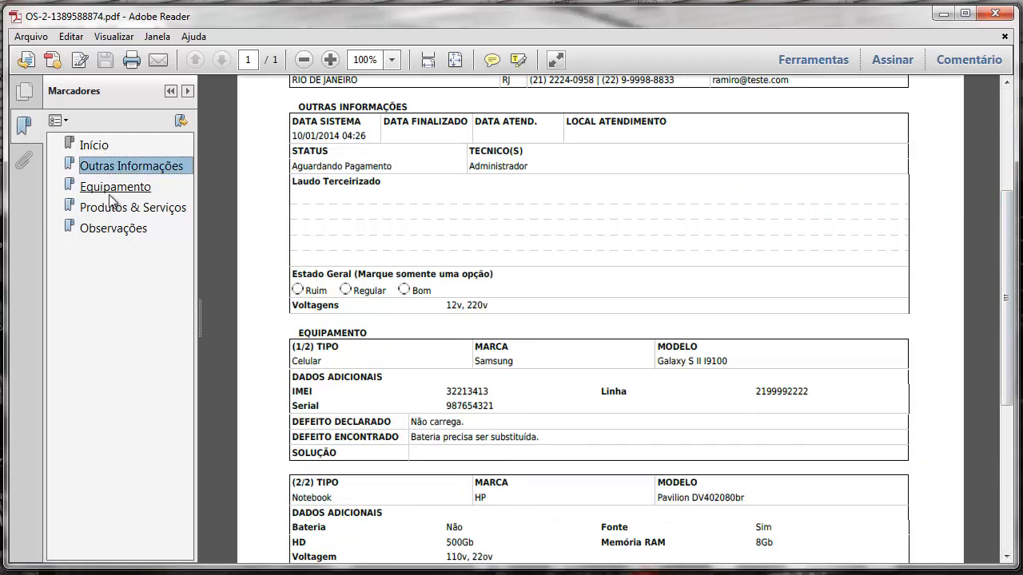
{"action": "left_click", "coordinate": [107, 189]}
{"action": "left_click", "coordinate": [109, 214]}
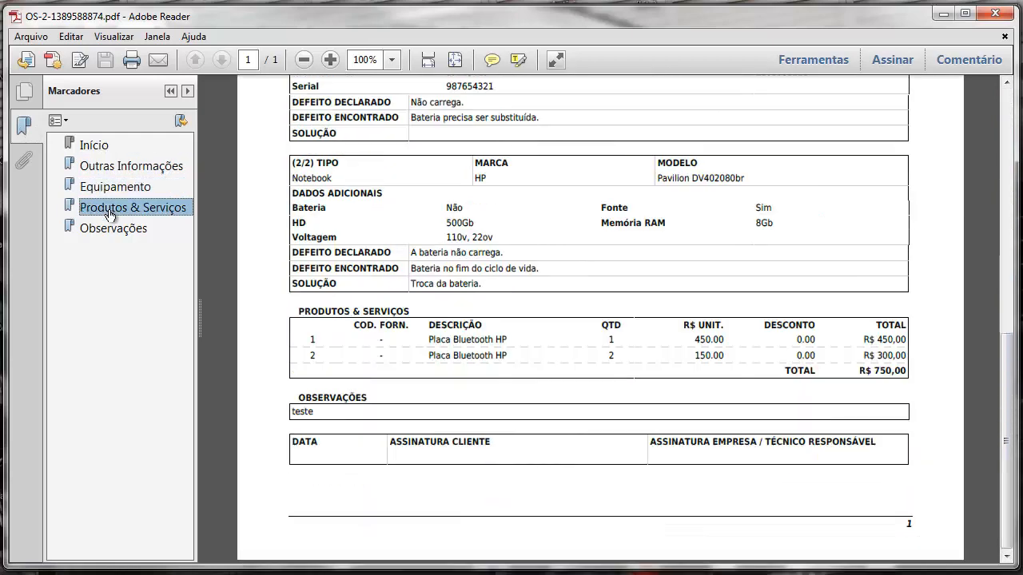
{"action": "left_click", "coordinate": [109, 232]}
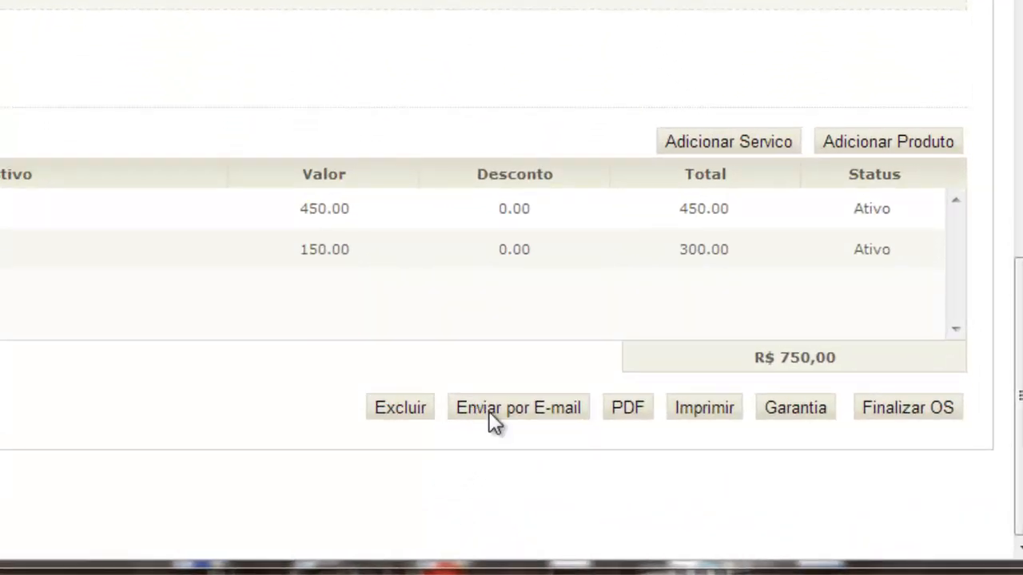
- Address the e-mail to the support address plus an extra commercial address, not saved to the profile
{"action": "left_click", "coordinate": [488, 412]}
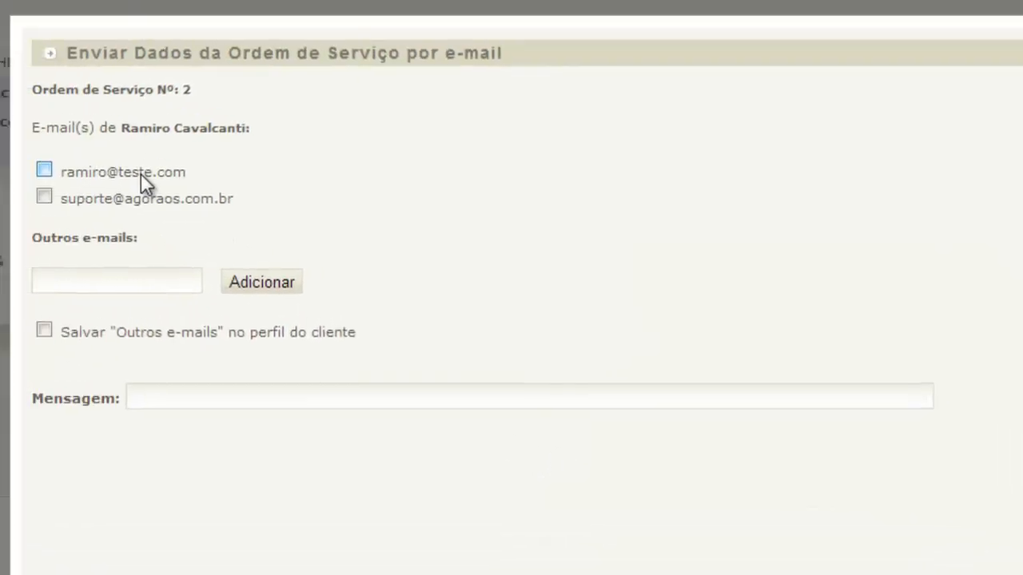
{"action": "left_click", "coordinate": [140, 172]}
{"action": "left_click", "coordinate": [134, 199]}
{"action": "left_click", "coordinate": [135, 172]}
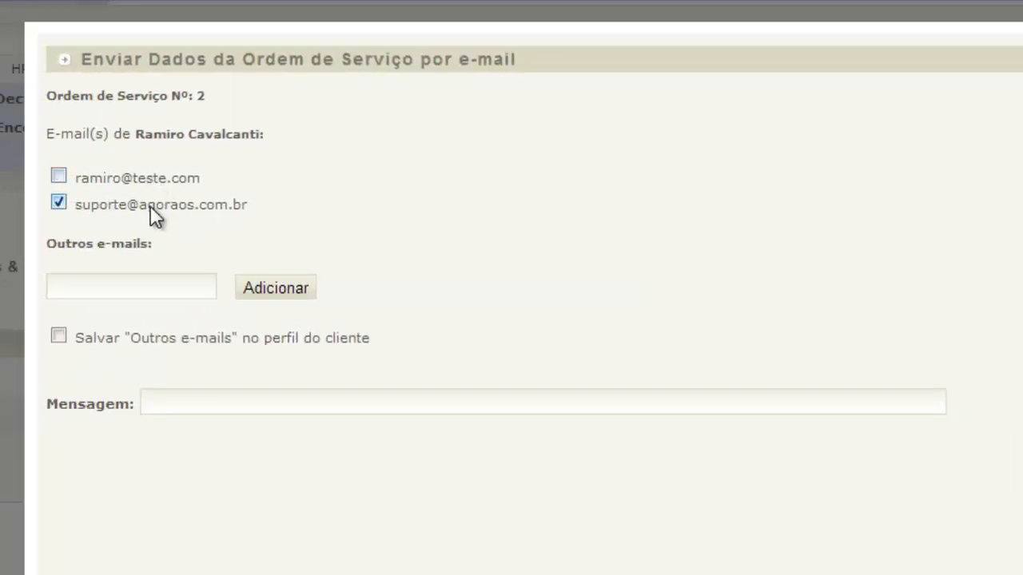
{"action": "left_click", "coordinate": [154, 285]}
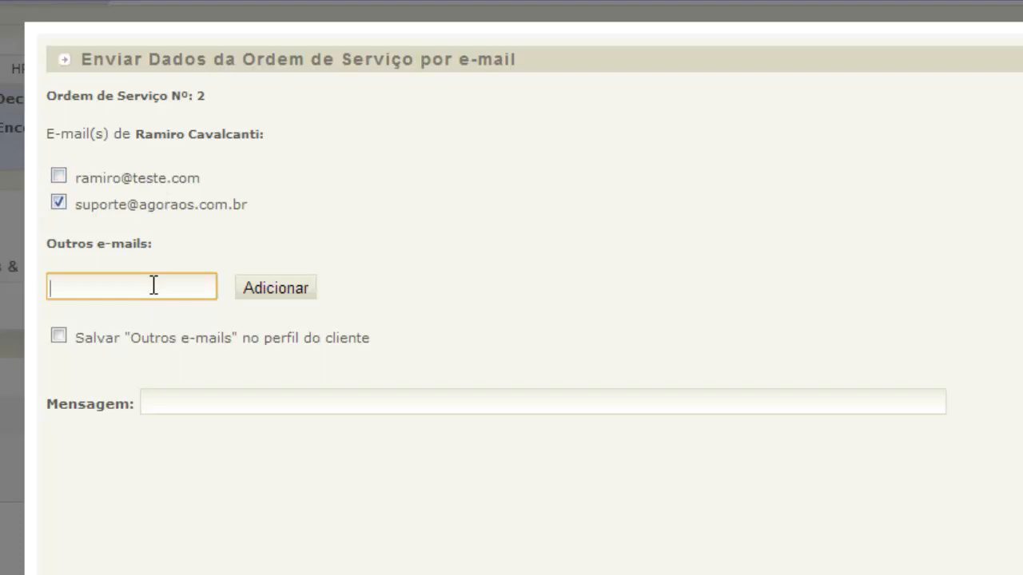
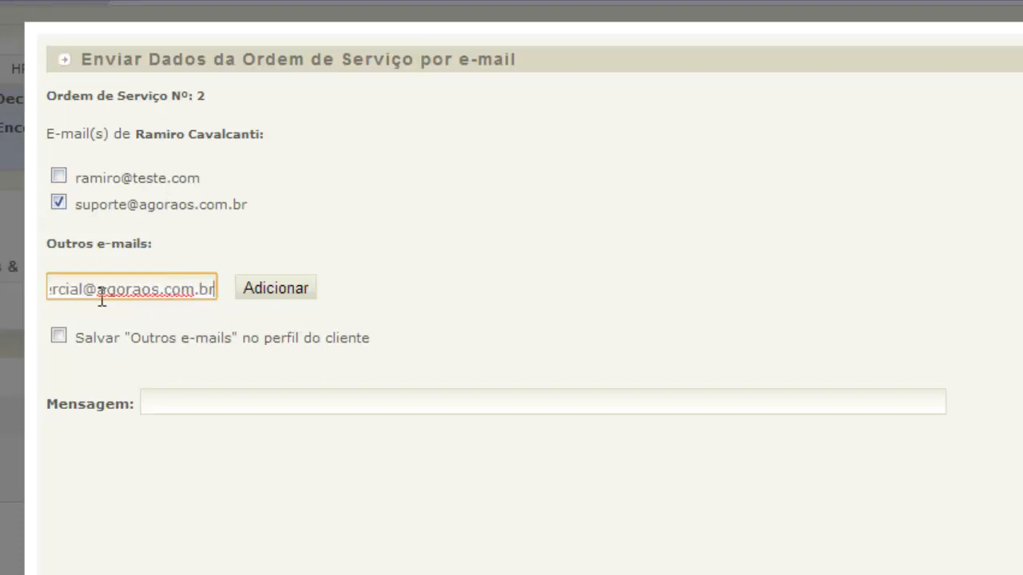
{"action": "left_click", "coordinate": [270, 289]}
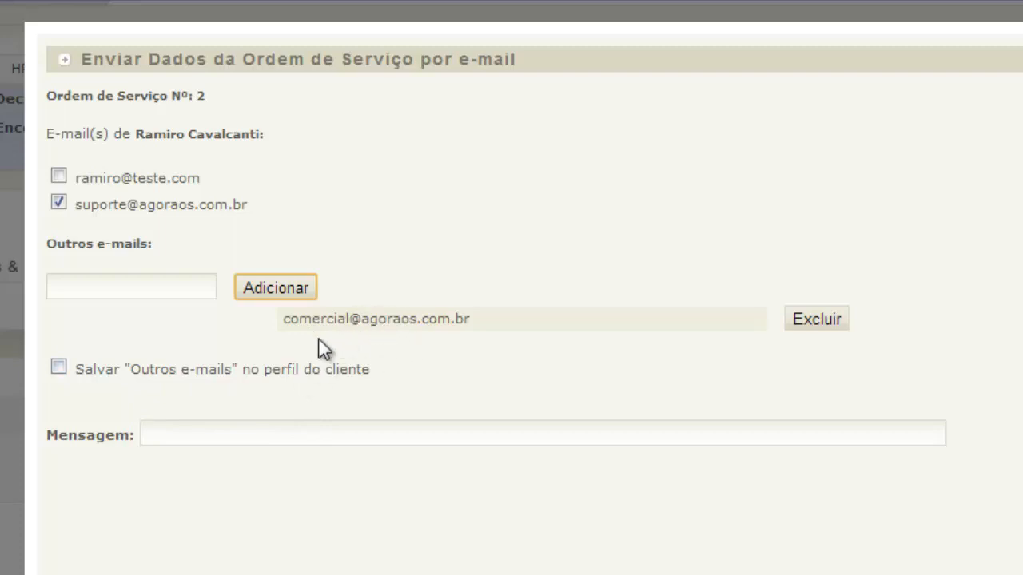
{"action": "left_click", "coordinate": [88, 371]}
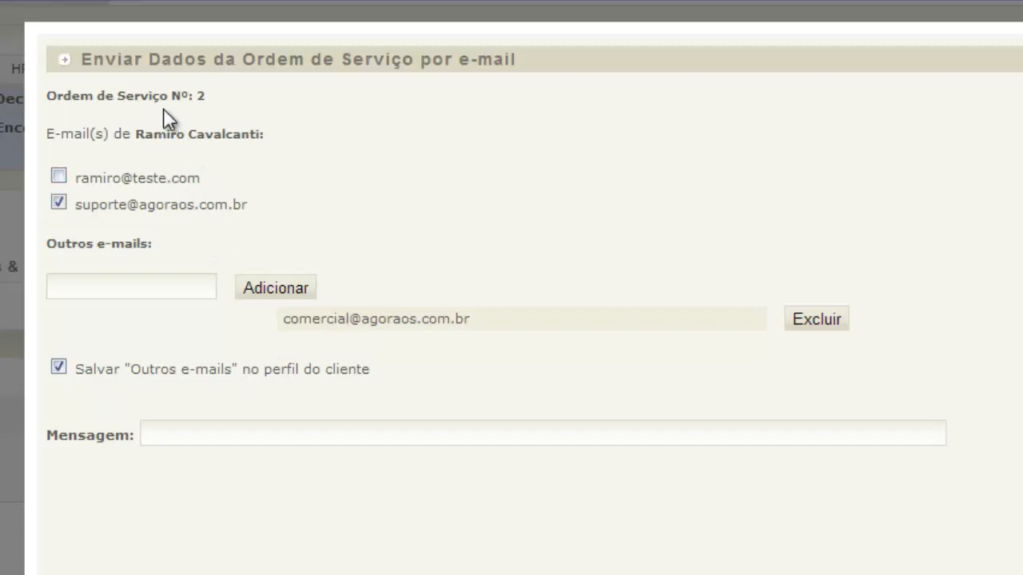
{"action": "left_click", "coordinate": [186, 369]}
- Write the message 'Mensagem de teste.' and close the form without sending
{"action": "left_click", "coordinate": [248, 435]}
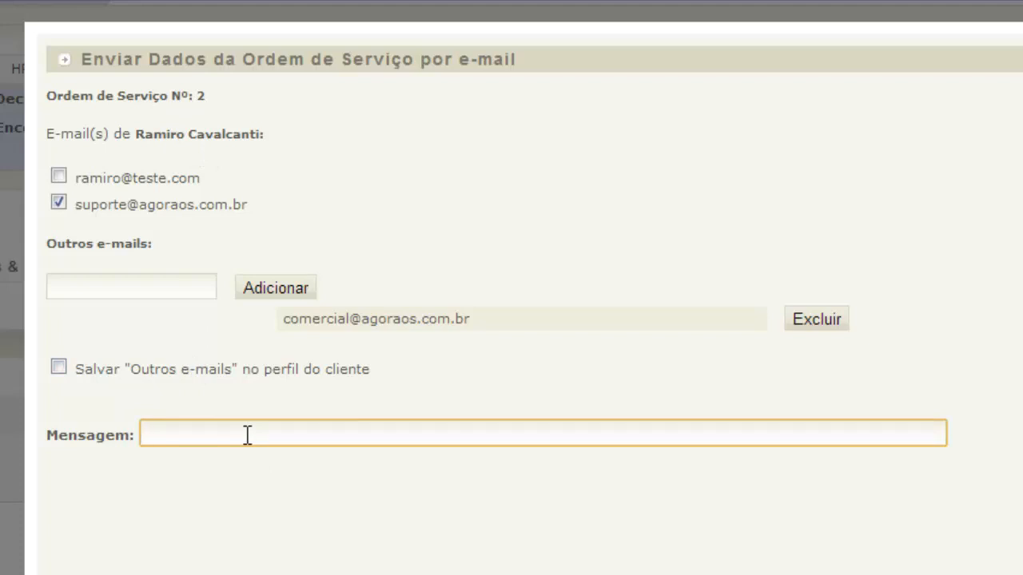
{"action": "type", "text": "Mensagem de teste."}
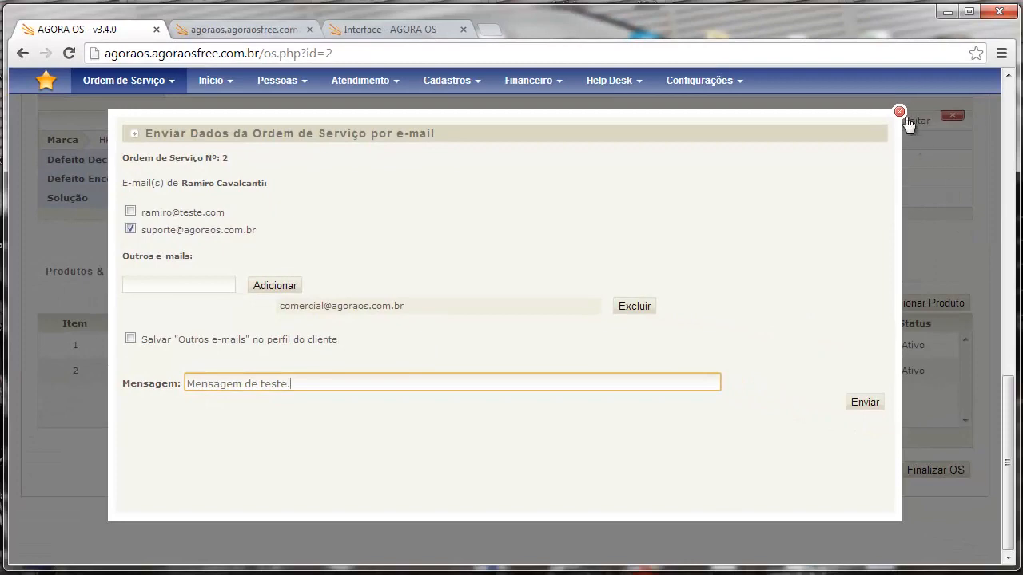
{"action": "left_click", "coordinate": [900, 114]}
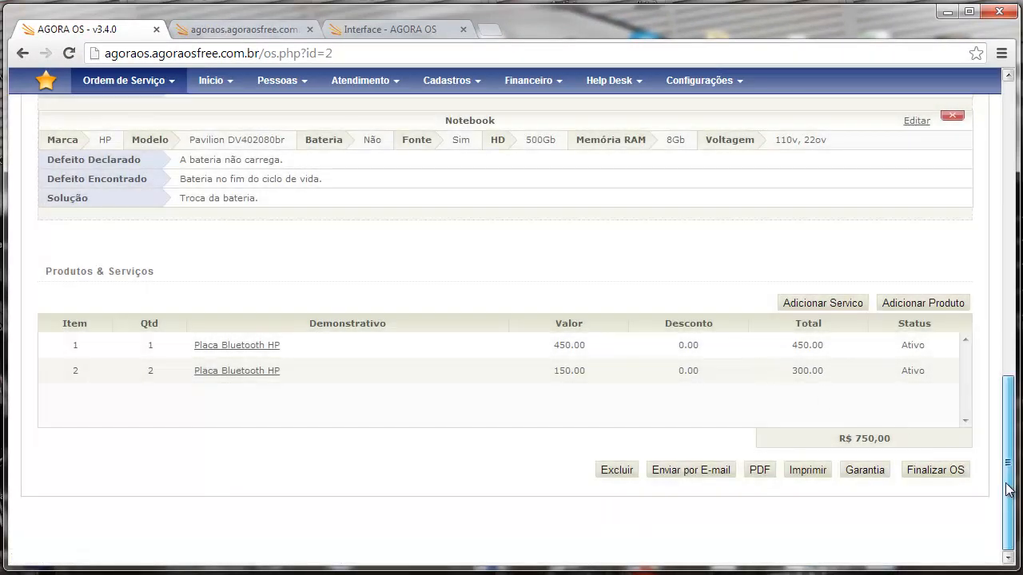
{"action": "left_click_drag", "start_coordinate": [1007, 488], "coordinate": [993, 194]}
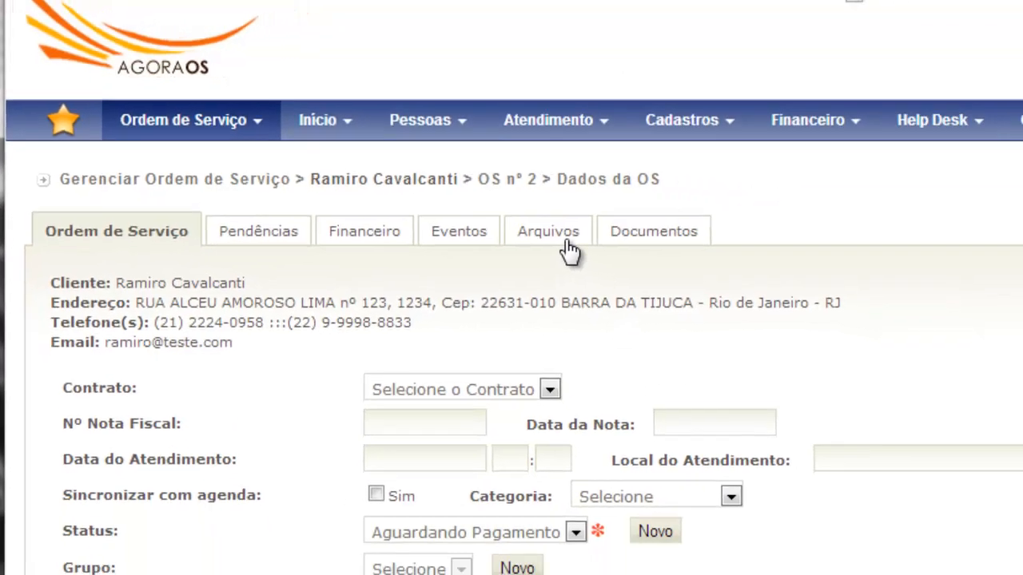
- Show the Arquivos section listing the attached tela-arranhada.jpg photo
{"action": "left_click", "coordinate": [560, 233]}
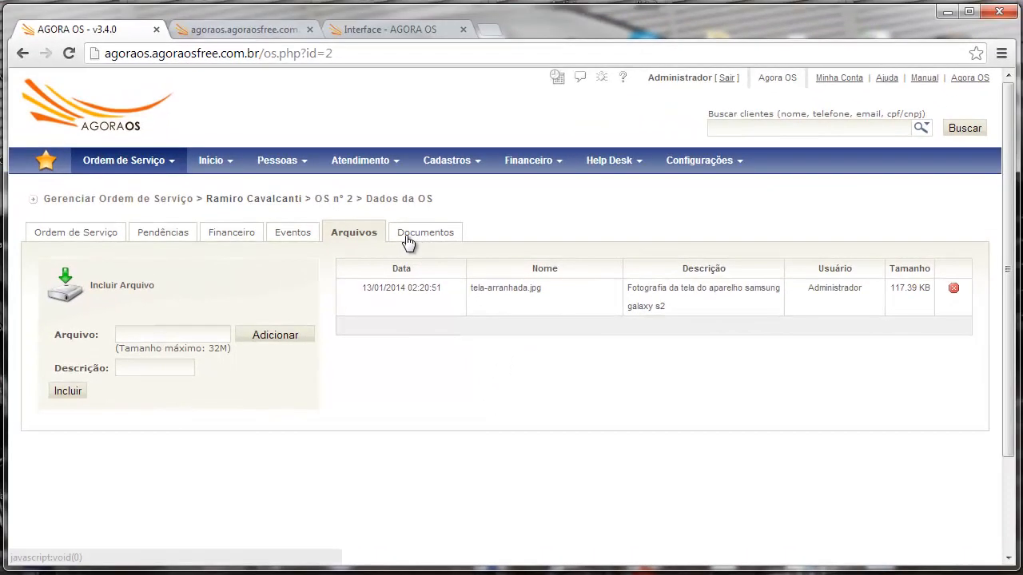
- Open the Recibo document from Documentos for editing and scroll to its R$ 750,00 payment receipt
{"action": "left_click", "coordinate": [416, 214]}
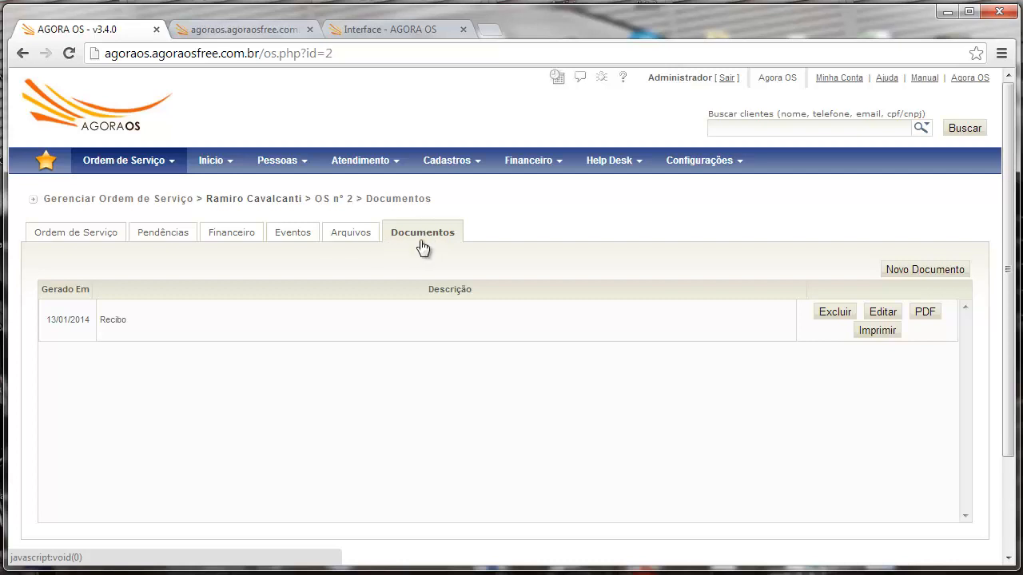
{"action": "left_click_drag", "start_coordinate": [101, 320], "coordinate": [134, 320]}
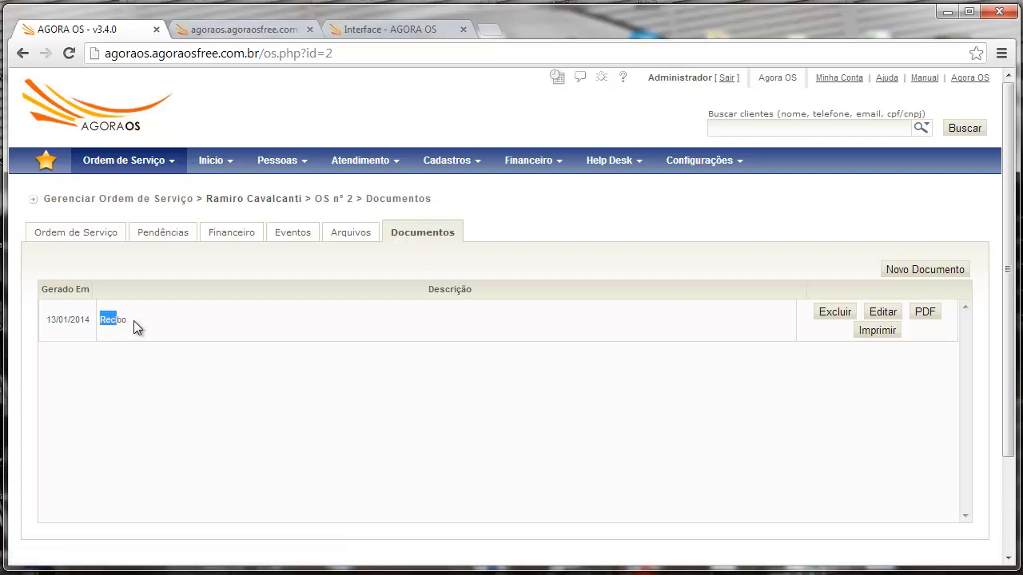
{"action": "left_click", "coordinate": [136, 320]}
{"action": "left_click", "coordinate": [889, 312]}
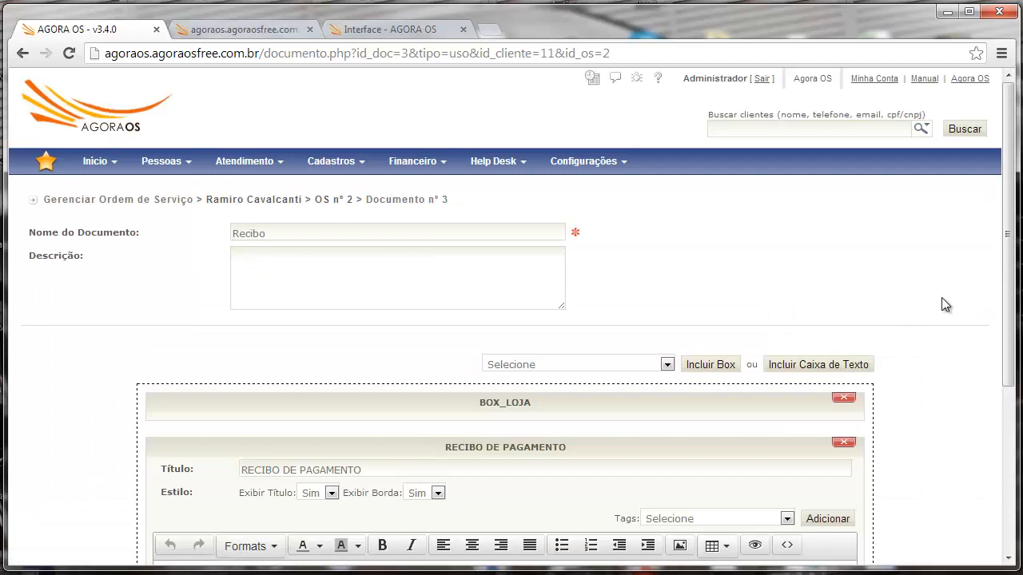
{"action": "left_click_drag", "start_coordinate": [1006, 273], "coordinate": [1006, 290]}
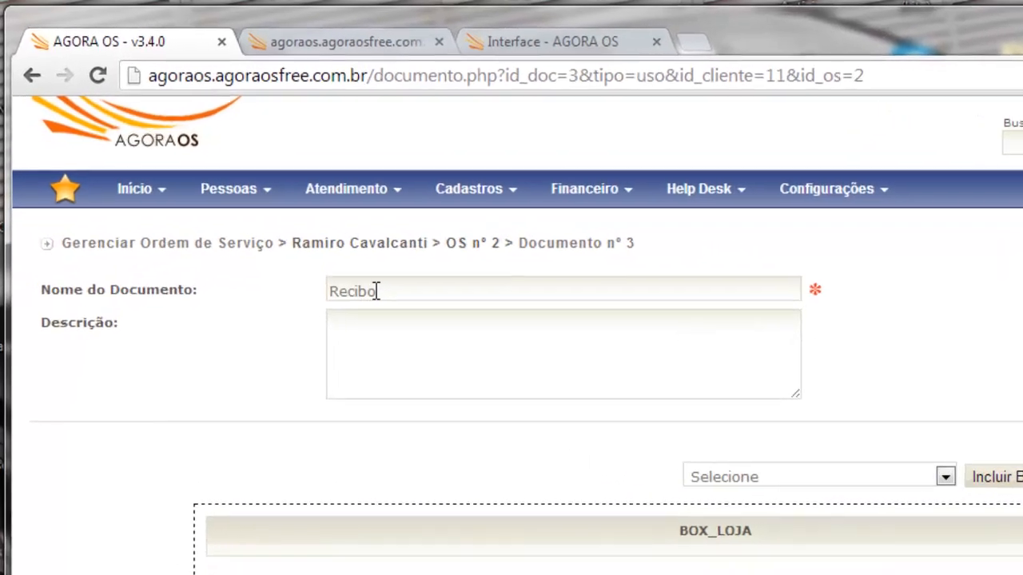
{"action": "left_click", "coordinate": [377, 291]}
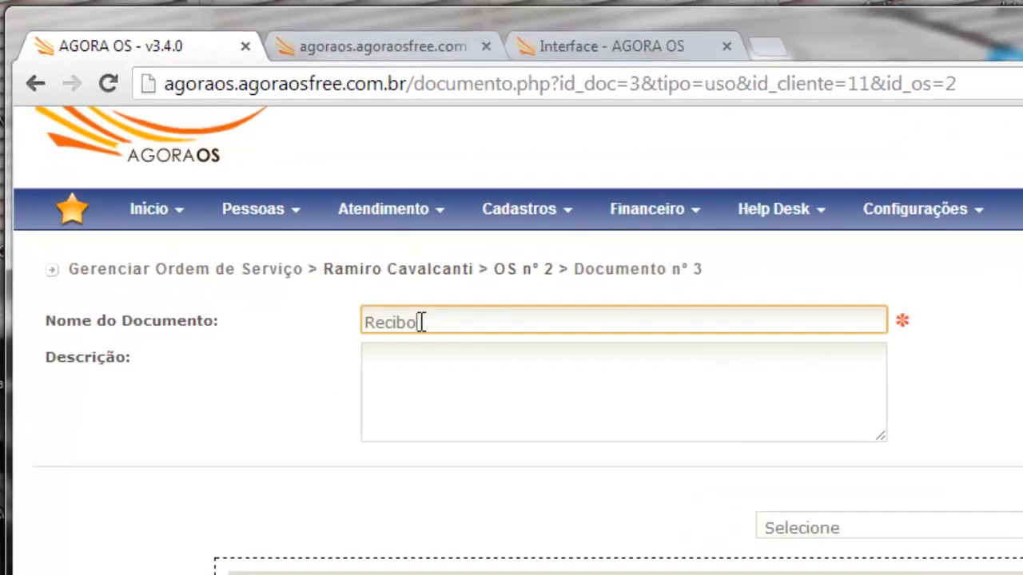
{"action": "scroll", "coordinate": [459, 344], "scroll_direction": "down", "scroll_amount": 1}
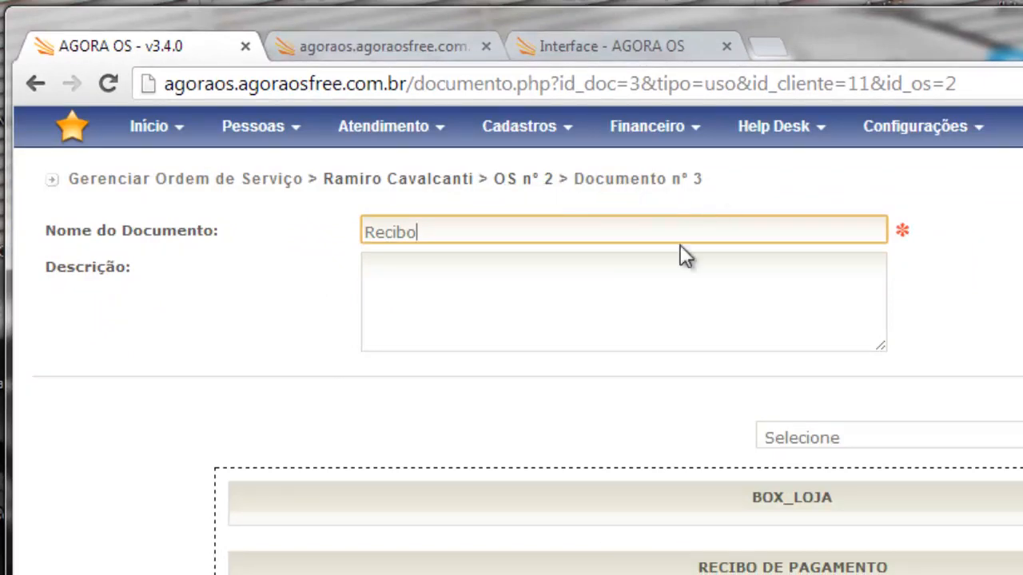
{"action": "scroll", "coordinate": [680, 244], "scroll_direction": "down", "scroll_amount": 2}
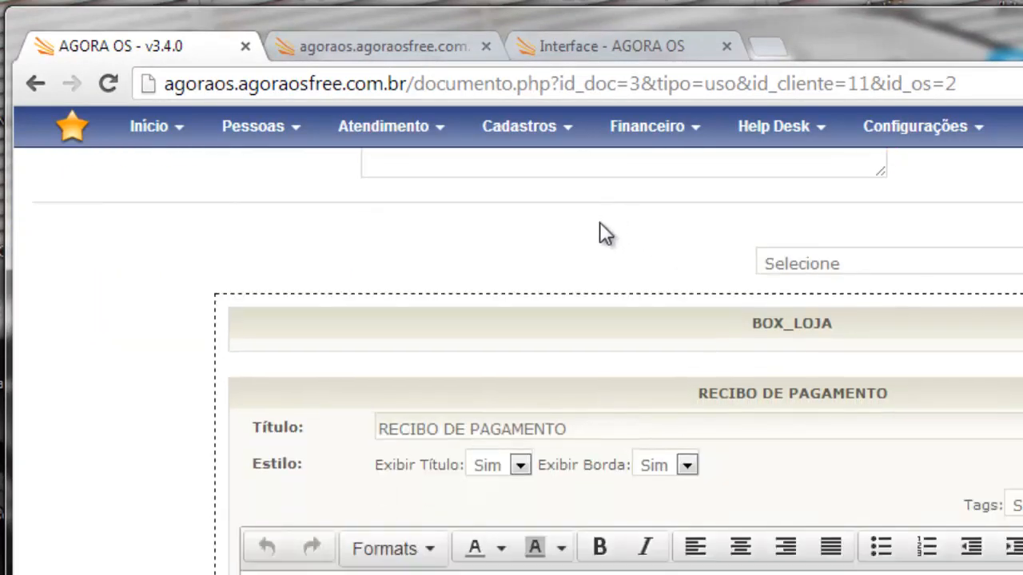
{"action": "scroll", "coordinate": [599, 222], "scroll_direction": "down", "scroll_amount": 1}
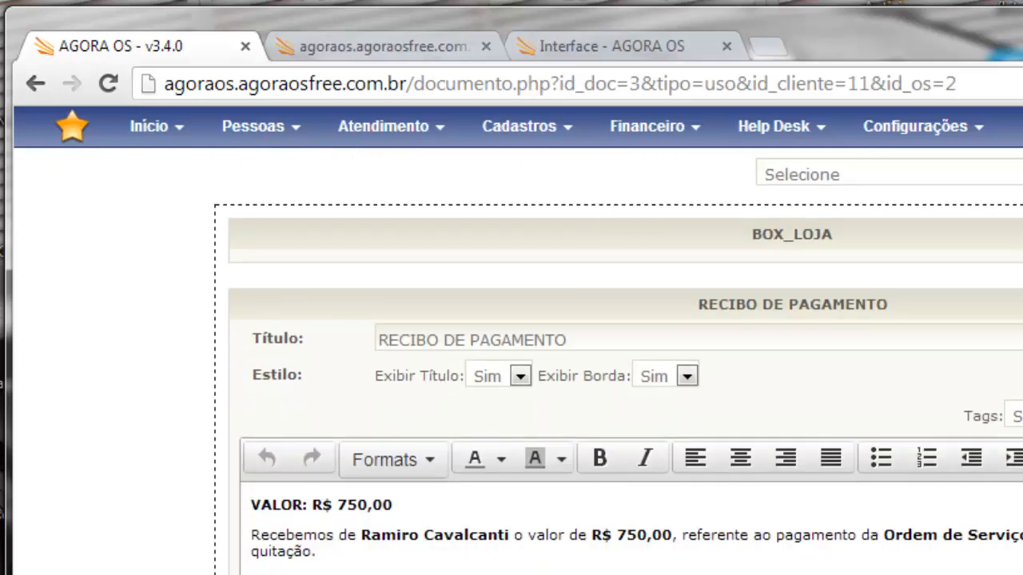
{"action": "scroll", "coordinate": [619, 366], "scroll_direction": "up", "scroll_amount": 1}
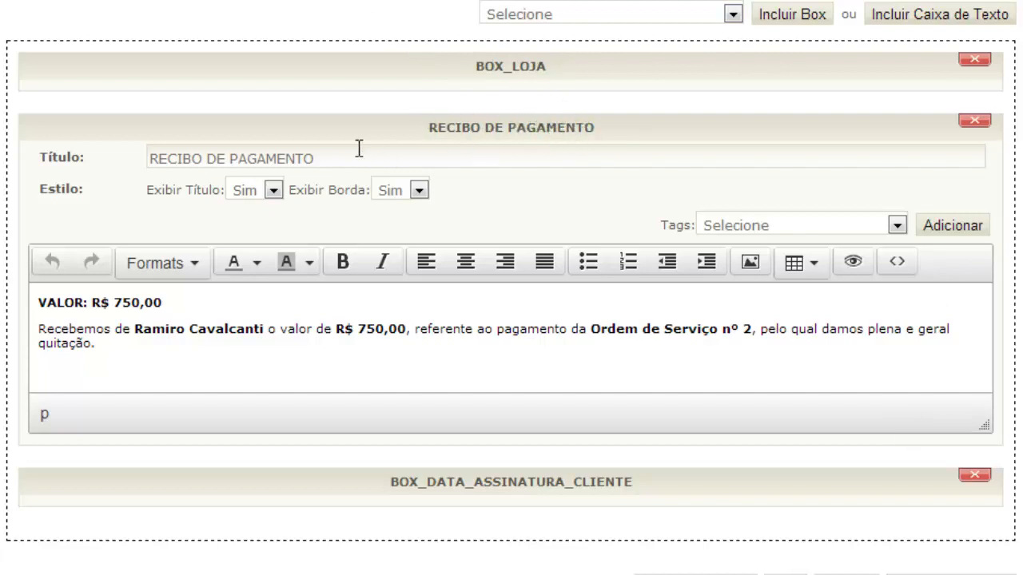
- Highlight the receipt title, the R$ 750,00 amount and 'Ordem de Serviço nº 2' in the receipt text
{"action": "left_click_drag", "start_coordinate": [336, 156], "coordinate": [128, 167]}
{"action": "left_click", "coordinate": [189, 221]}
{"action": "left_click_drag", "start_coordinate": [93, 302], "coordinate": [265, 328]}
{"action": "left_click", "coordinate": [337, 328]}
{"action": "left_click_drag", "start_coordinate": [337, 328], "coordinate": [399, 326]}
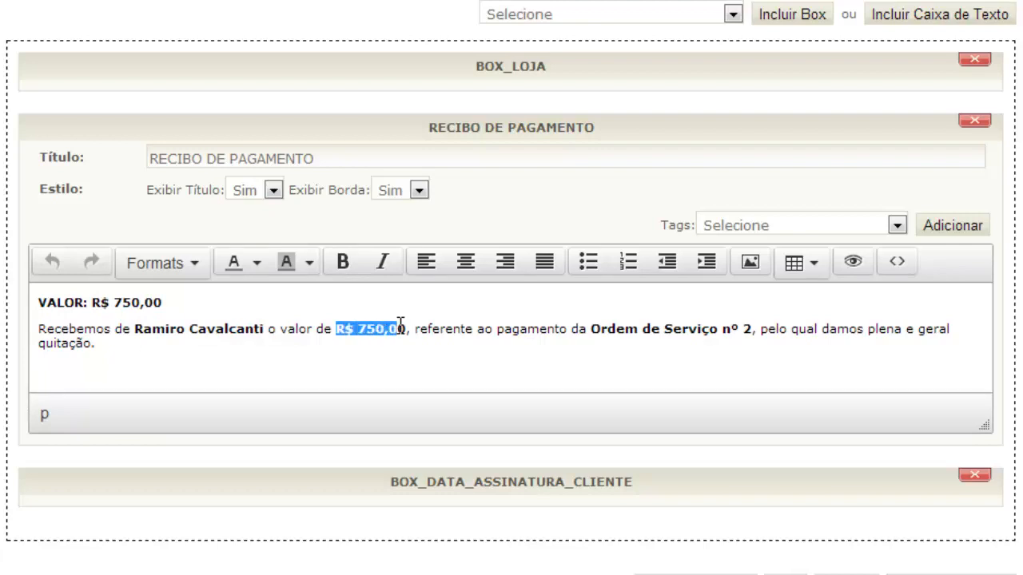
{"action": "left_click_drag", "start_coordinate": [591, 329], "coordinate": [761, 339]}
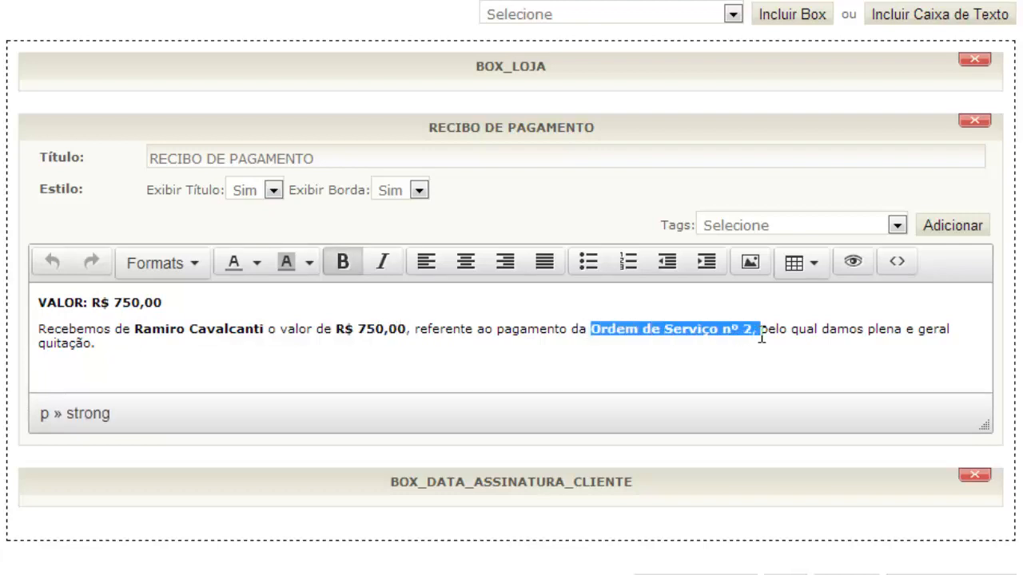
{"action": "left_click", "coordinate": [681, 360]}
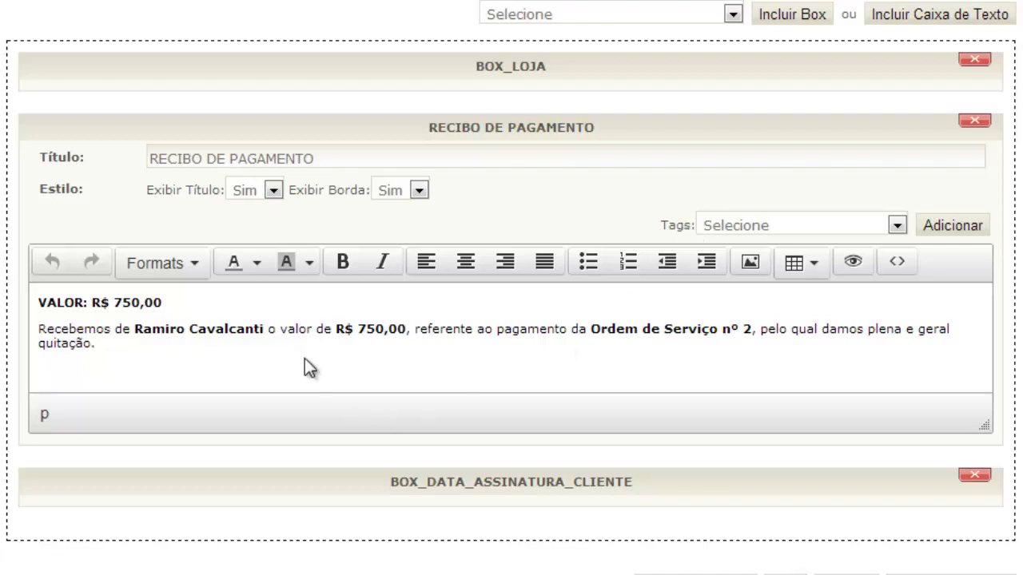
- Add a new line 'Hoje é' followed by the DATA tag, then save the receipt
{"action": "key", "text": "Return"}
{"action": "type", "text": "Hoje é"}
{"action": "left_click", "coordinate": [792, 230]}
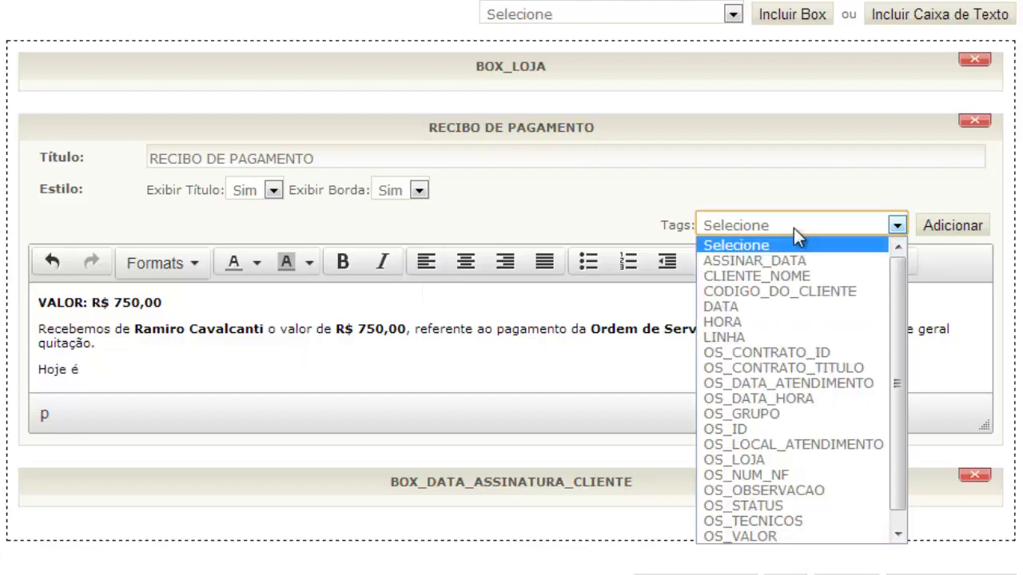
{"action": "left_click", "coordinate": [756, 308]}
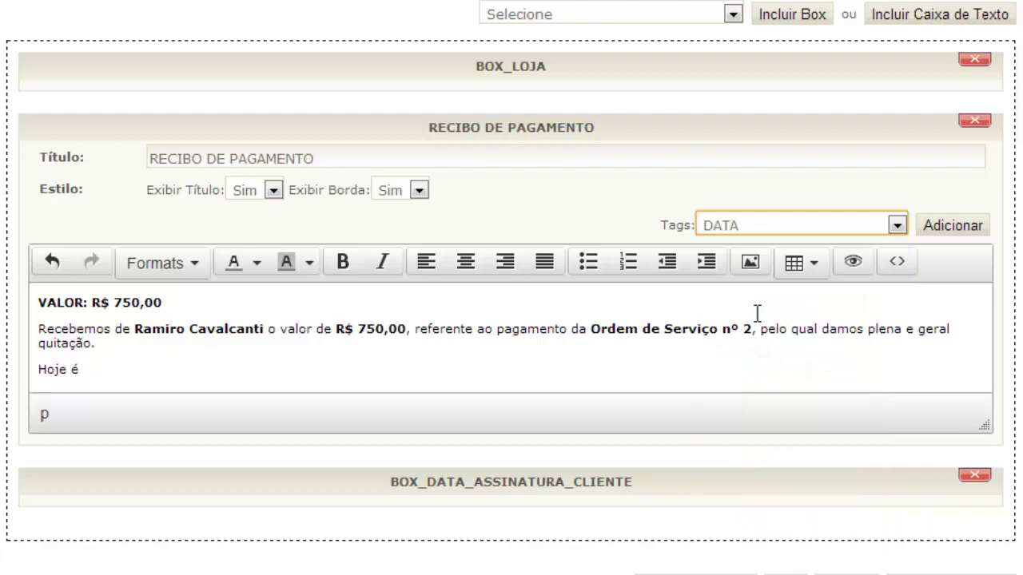
{"action": "left_click", "coordinate": [959, 227]}
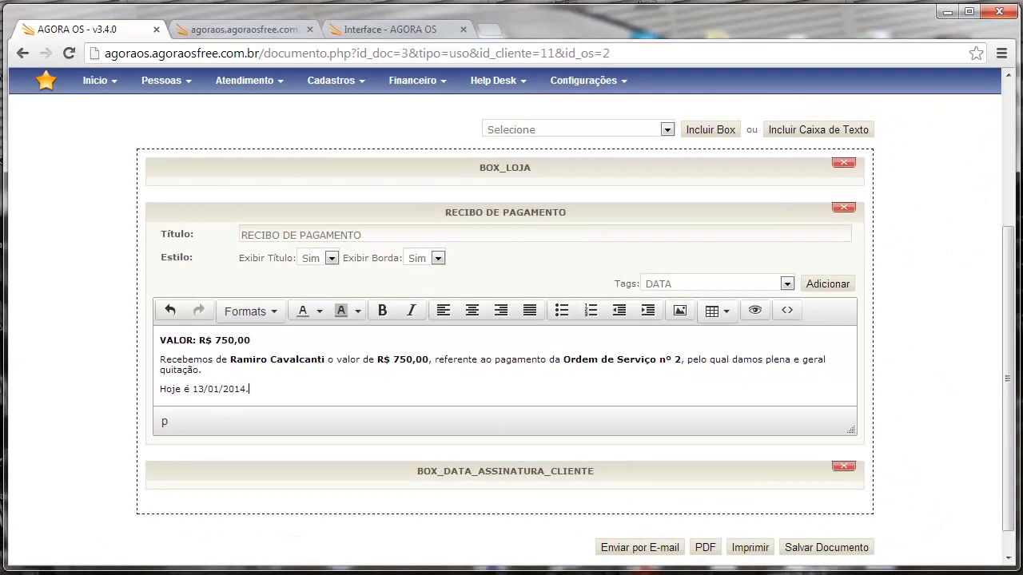
{"action": "left_click", "coordinate": [847, 548]}
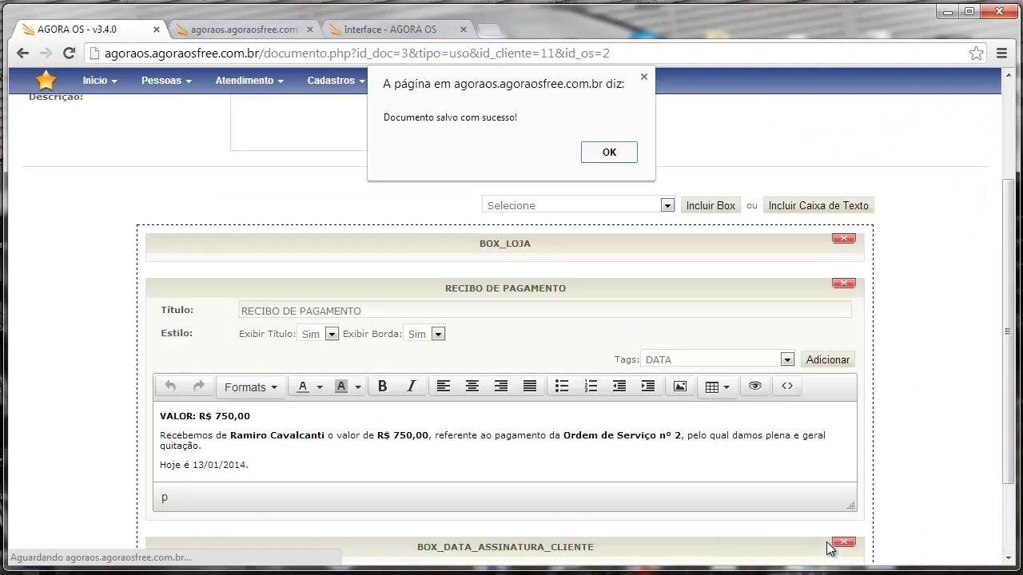
- Dismiss the save confirmation and open the printable version of the receipt
{"action": "left_click", "coordinate": [616, 160]}
{"action": "scroll", "coordinate": [616, 167], "scroll_direction": "down", "scroll_amount": 3}
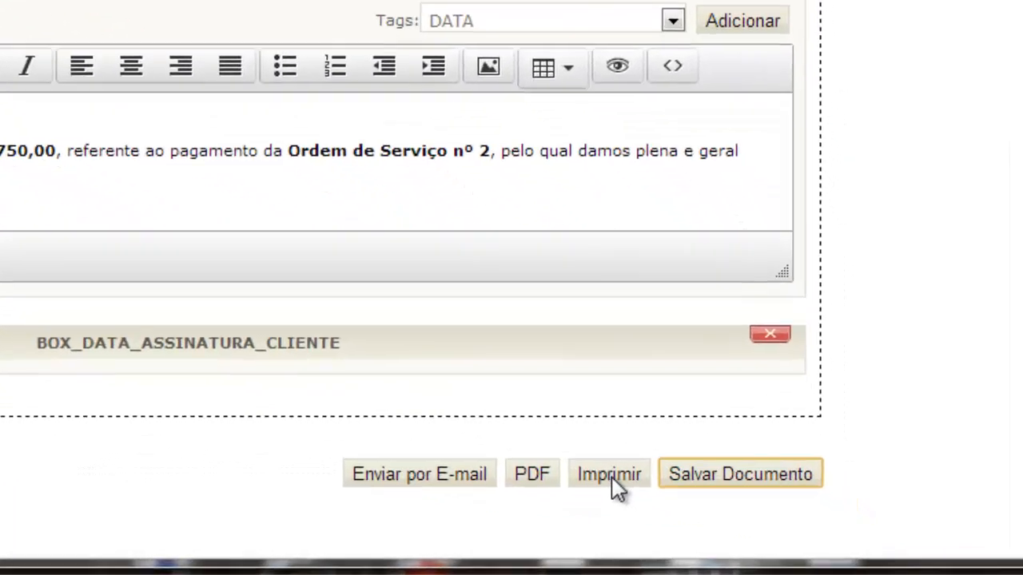
{"action": "left_click", "coordinate": [757, 515]}
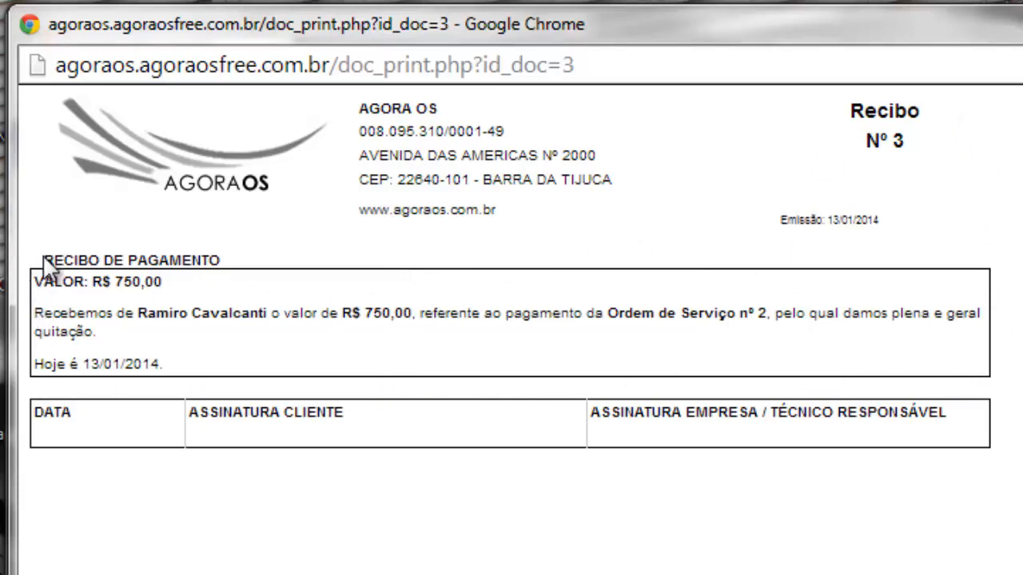
- Print Recibo Nº 3 and close the print preview
{"action": "left_click_drag", "start_coordinate": [88, 260], "coordinate": [197, 258]}
{"action": "left_click", "coordinate": [144, 433]}
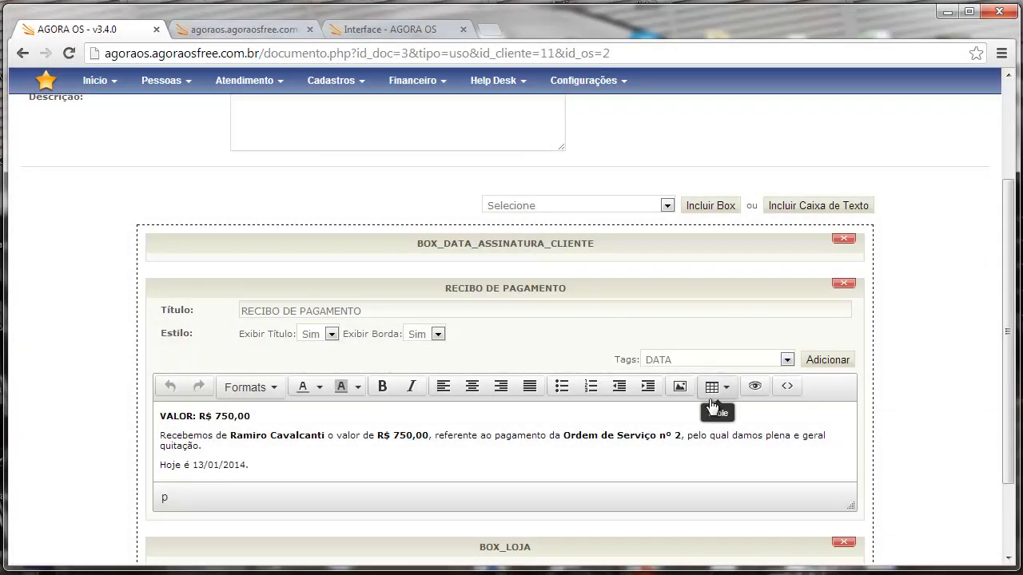
{"action": "scroll", "coordinate": [647, 409], "scroll_direction": "down", "scroll_amount": 1}
{"action": "scroll", "coordinate": [646, 409], "scroll_direction": "up", "scroll_amount": 3}
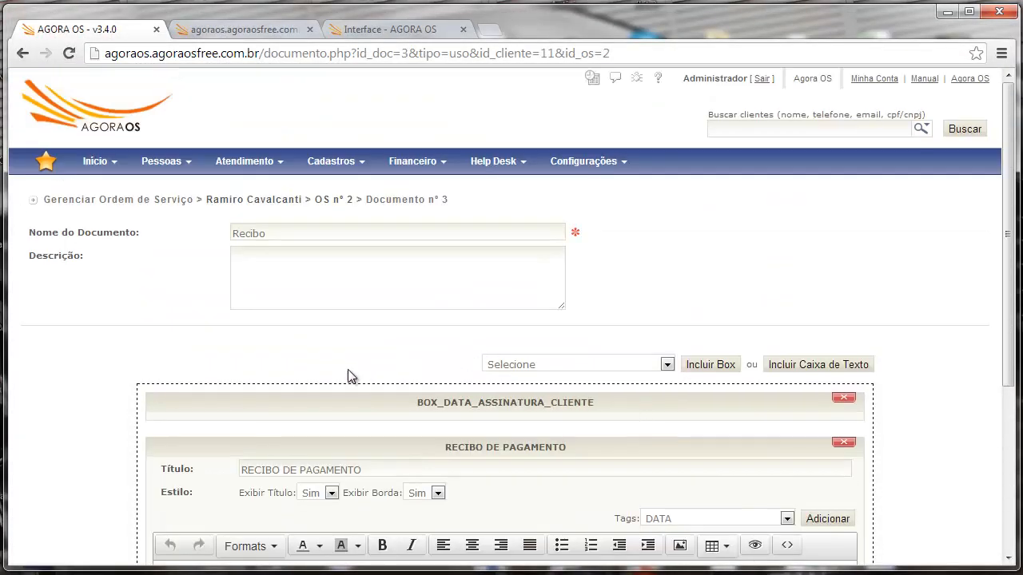
{"action": "mouse_move", "coordinate": [251, 160]}
{"action": "mouse_move", "coordinate": [249, 224]}
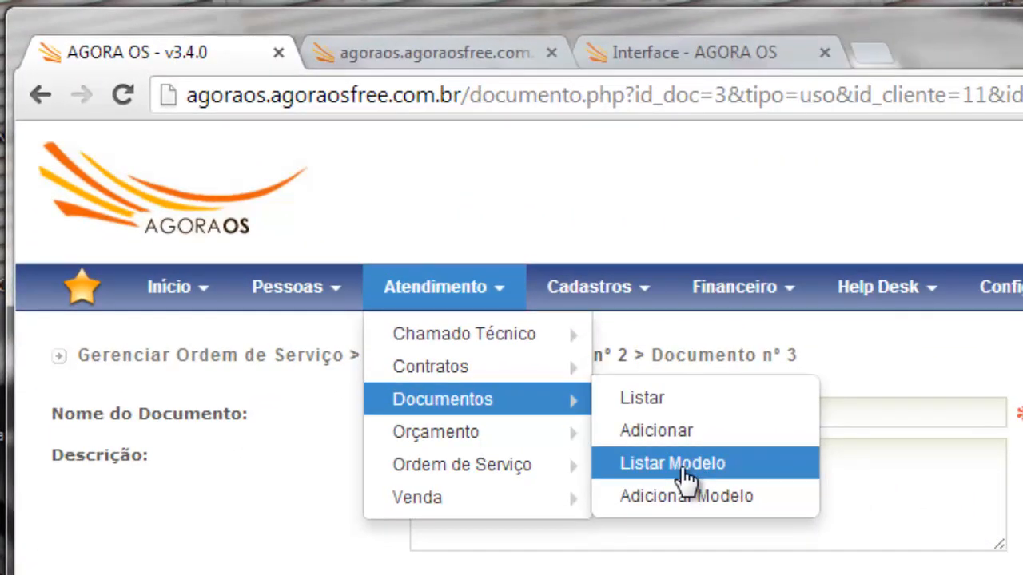
- Open the Exemplo de Recibo de Pagamento template from the document templates list
{"action": "left_click", "coordinate": [686, 478]}
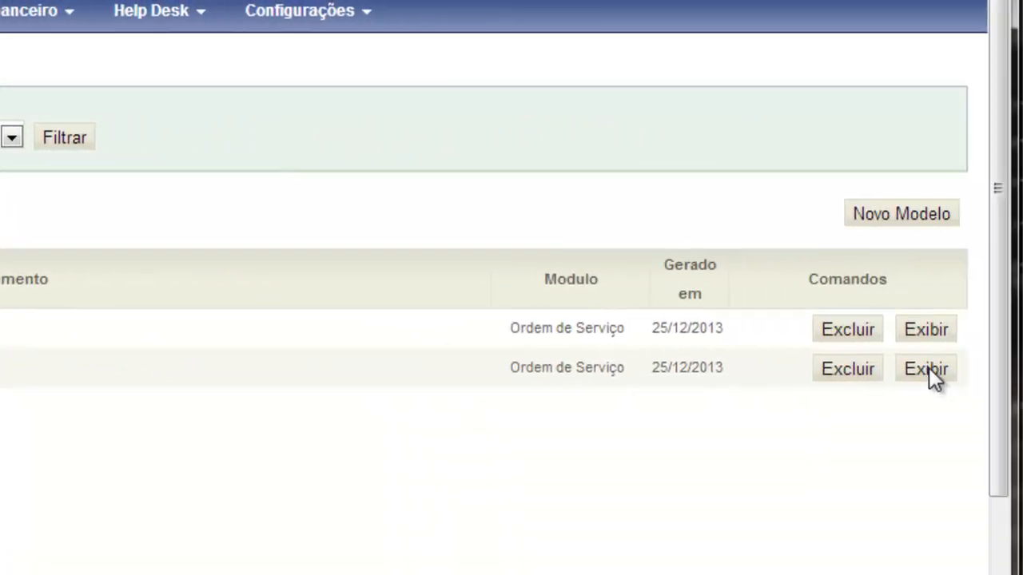
{"action": "left_click", "coordinate": [928, 367]}
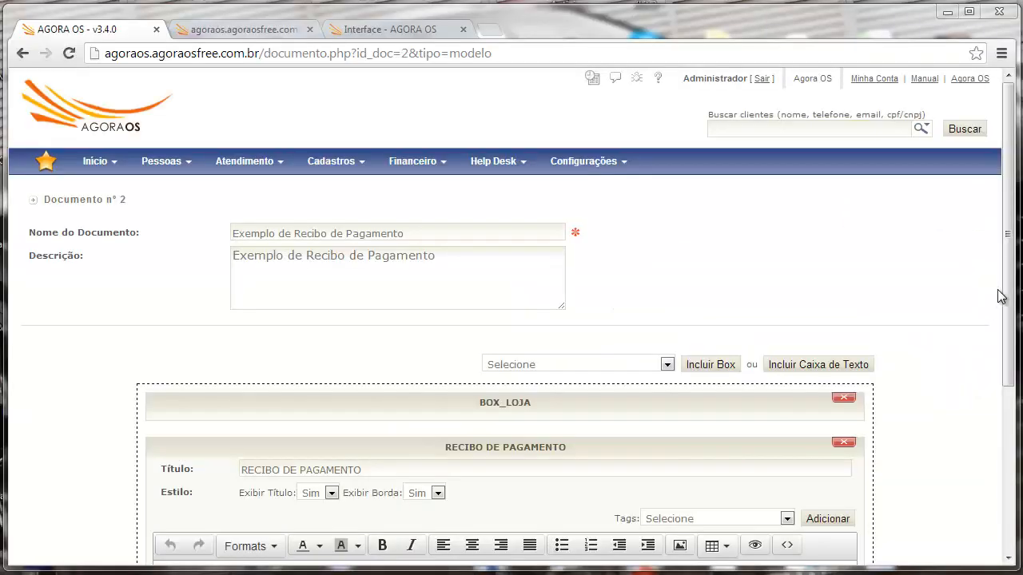
{"action": "scroll", "coordinate": [998, 294], "scroll_direction": "down", "scroll_amount": 1}
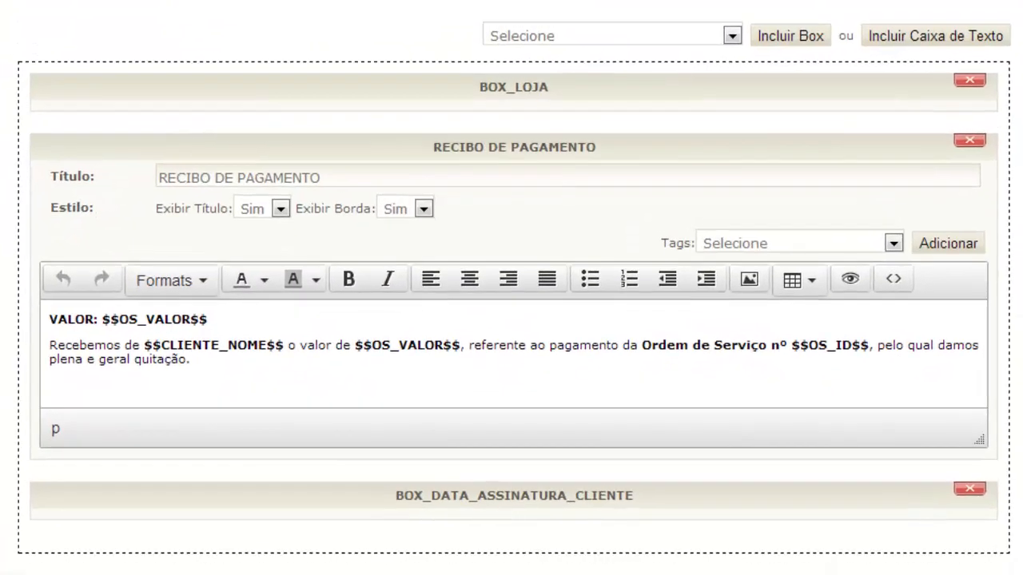
- Highlight the $$OS_VALOR$$, $$CLIENTE_NOME$$ and $$OS_ID$$ placeholders in the template
{"action": "left_click_drag", "start_coordinate": [101, 321], "coordinate": [198, 321]}
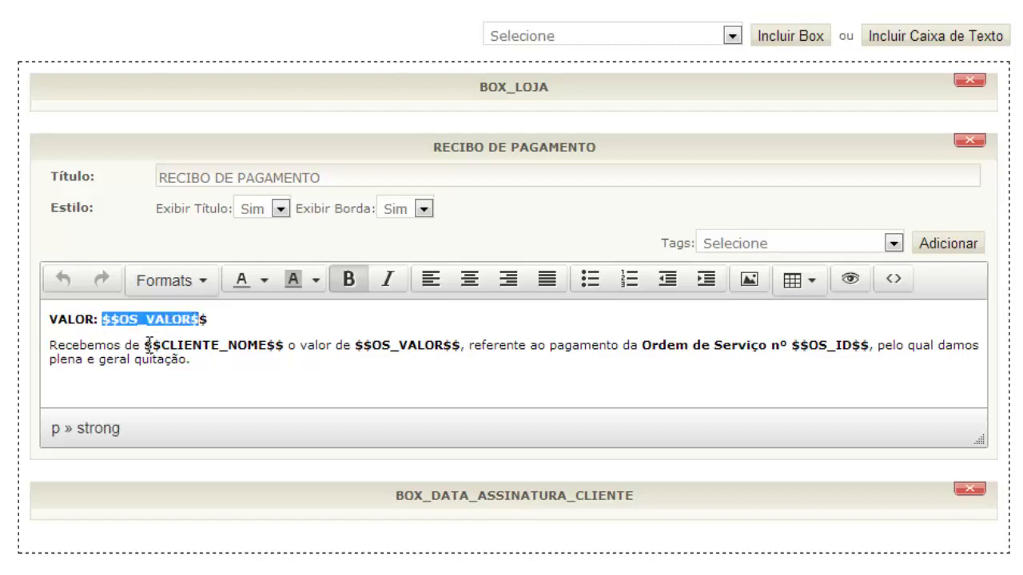
{"action": "left_click_drag", "start_coordinate": [146, 345], "coordinate": [266, 345]}
{"action": "left_click_drag", "start_coordinate": [357, 346], "coordinate": [481, 354]}
{"action": "left_click", "coordinate": [482, 355]}
{"action": "mouse_move", "coordinate": [166, 30]}
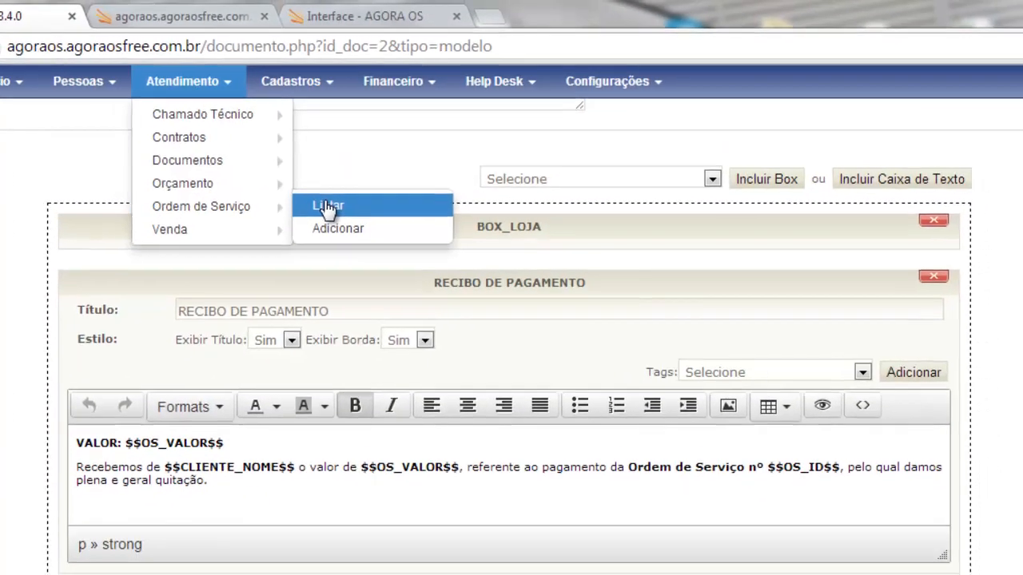
- Open service order nº 2 from the service orders list
{"action": "left_click", "coordinate": [306, 213]}
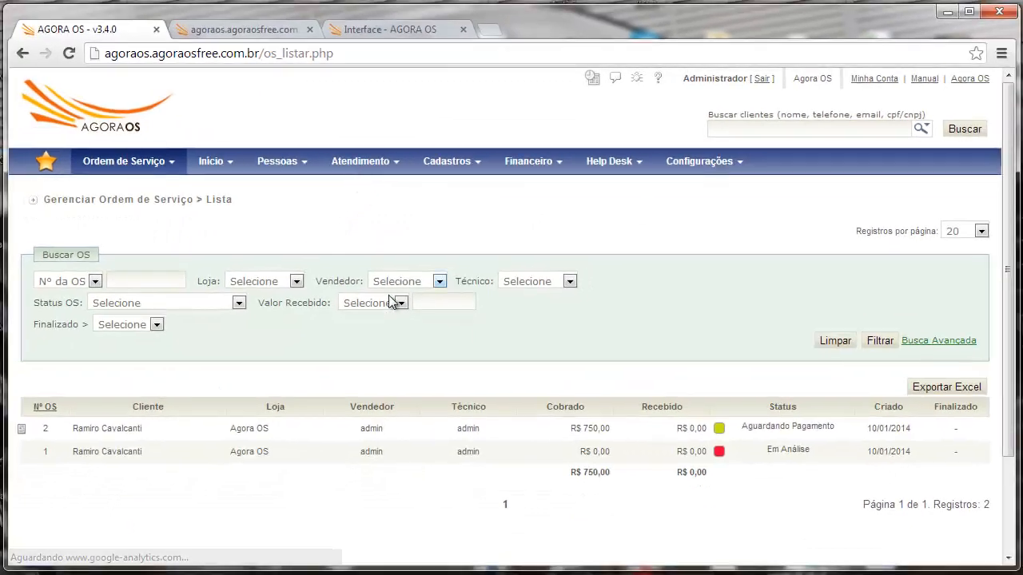
{"action": "left_click", "coordinate": [274, 435]}
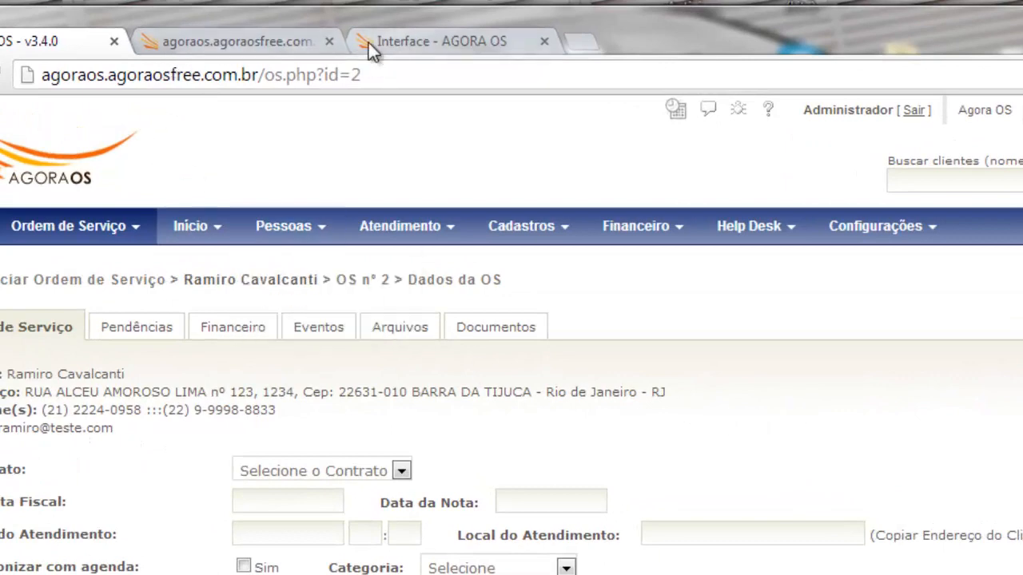
- Log into the client portal using the client's e-mail and password
{"action": "left_click", "coordinate": [434, 44]}
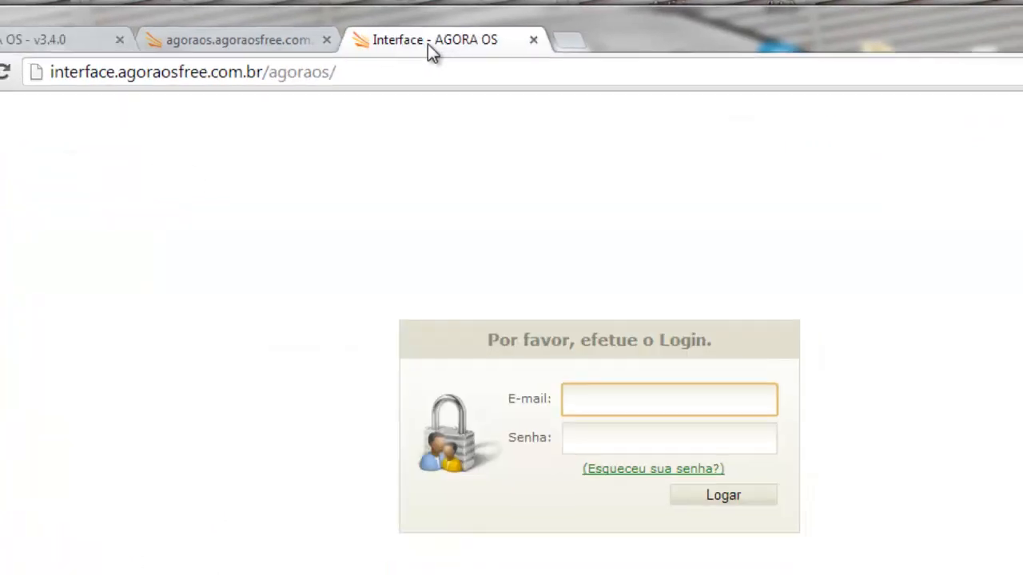
{"action": "left_click", "coordinate": [655, 411]}
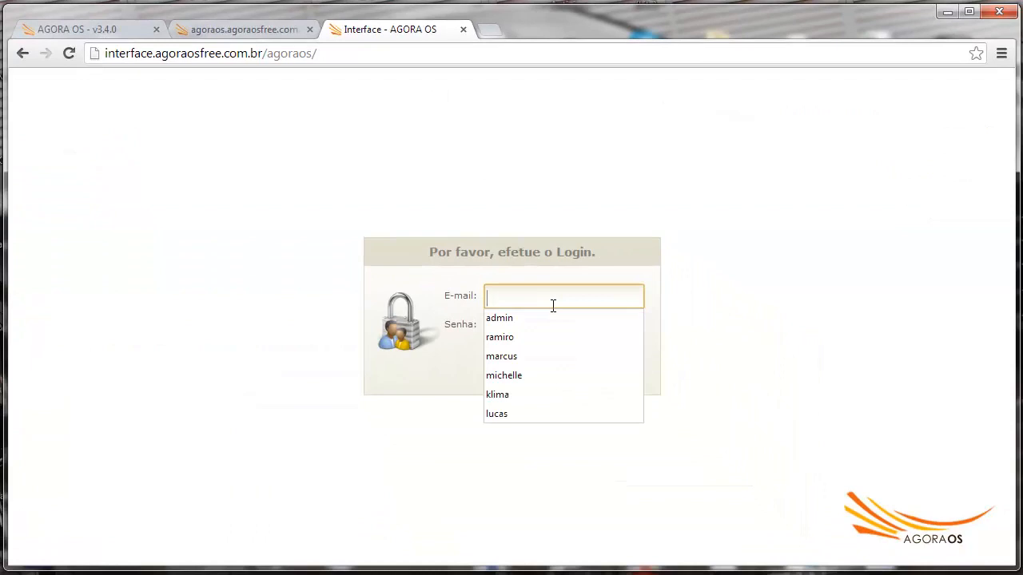
{"action": "type", "text": "ramiro"}
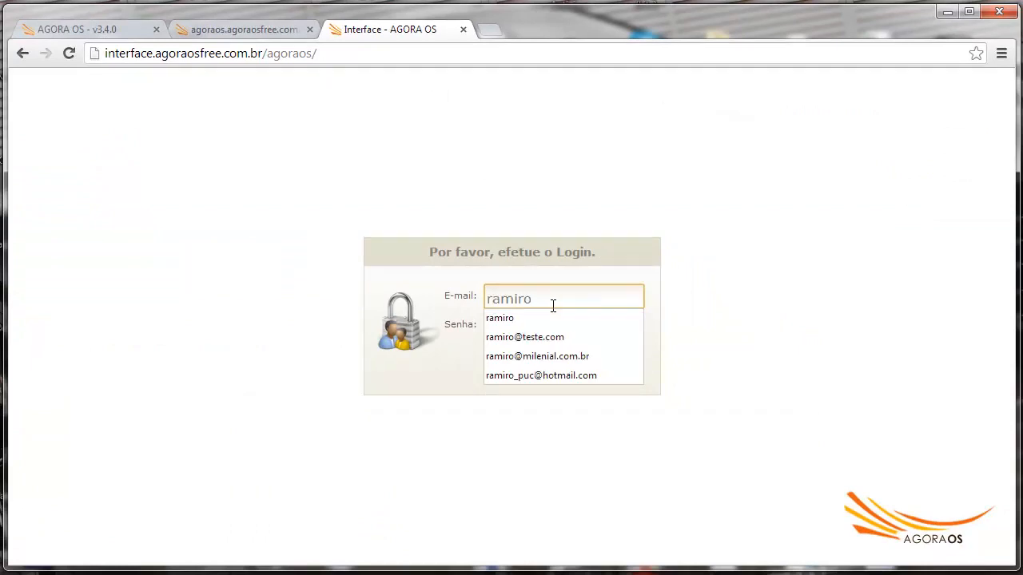
{"action": "type", "text": "@teste.com"}
{"action": "key", "text": "Tab"}
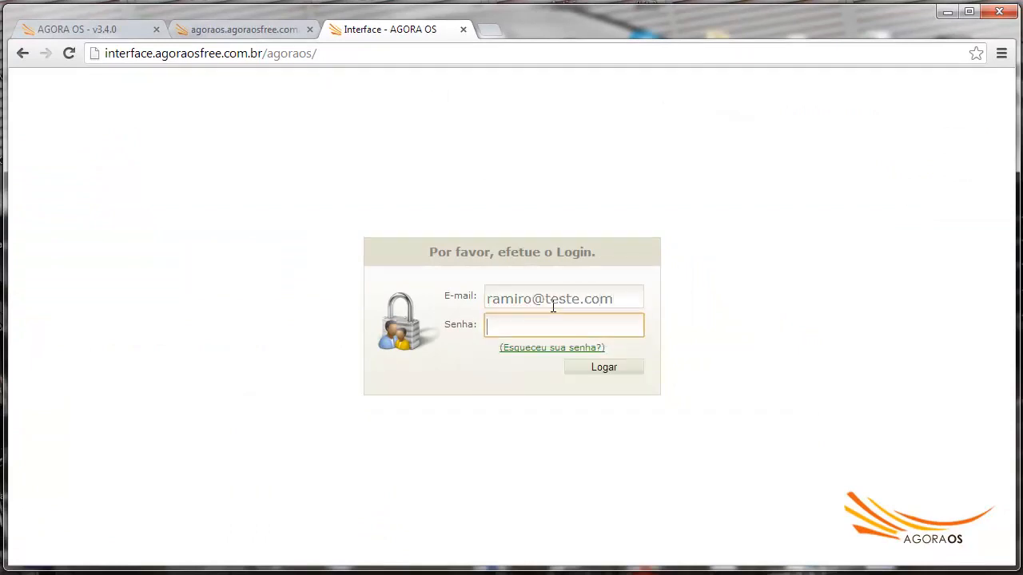
{"action": "type", "text": "1234"}
{"action": "left_click", "coordinate": [607, 369]}
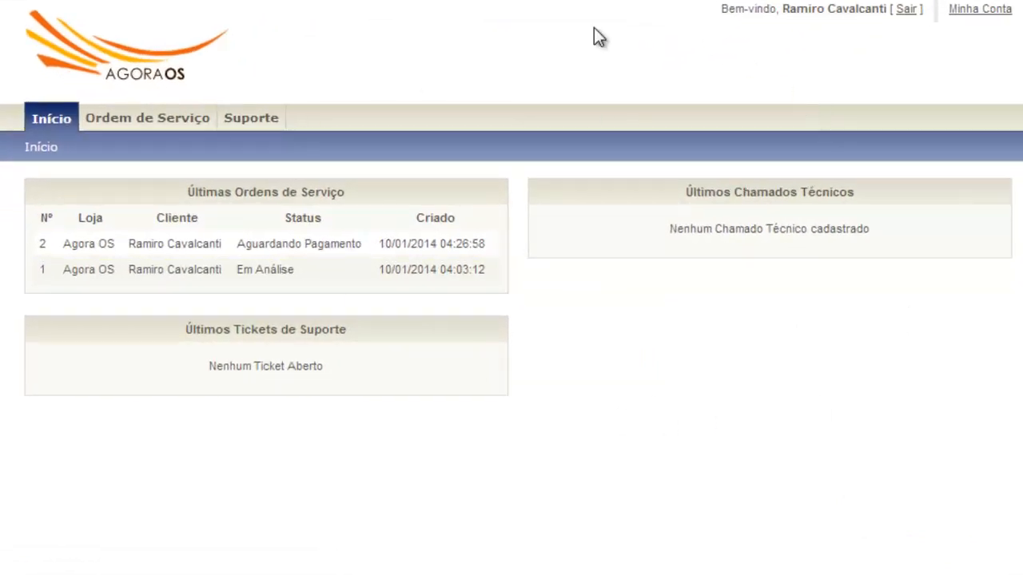
- Open order 2 under Minhas Ordens de Serviço and review its equipment and R$ 750,00 items
{"action": "left_click", "coordinate": [147, 119]}
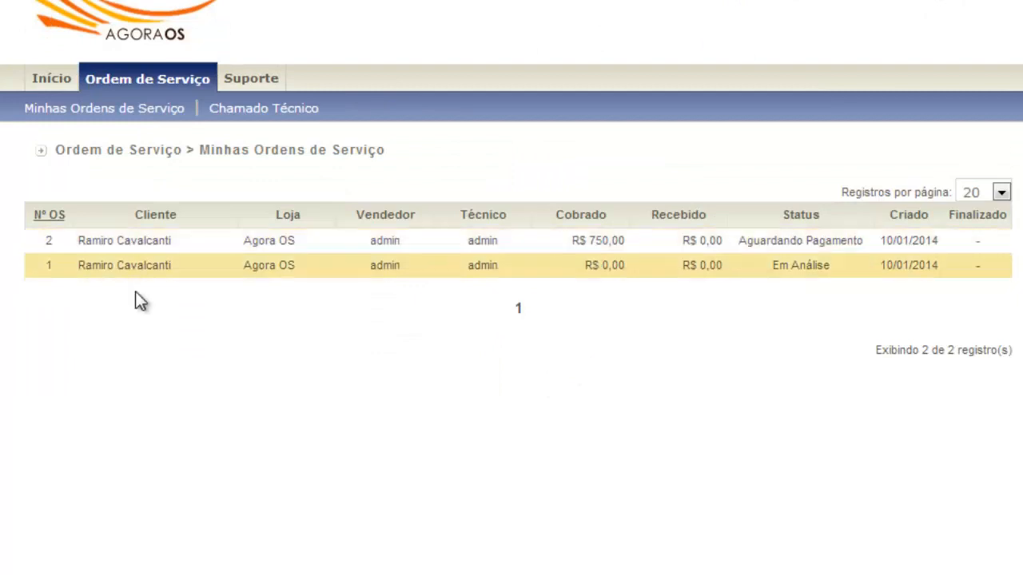
{"action": "left_click", "coordinate": [164, 250]}
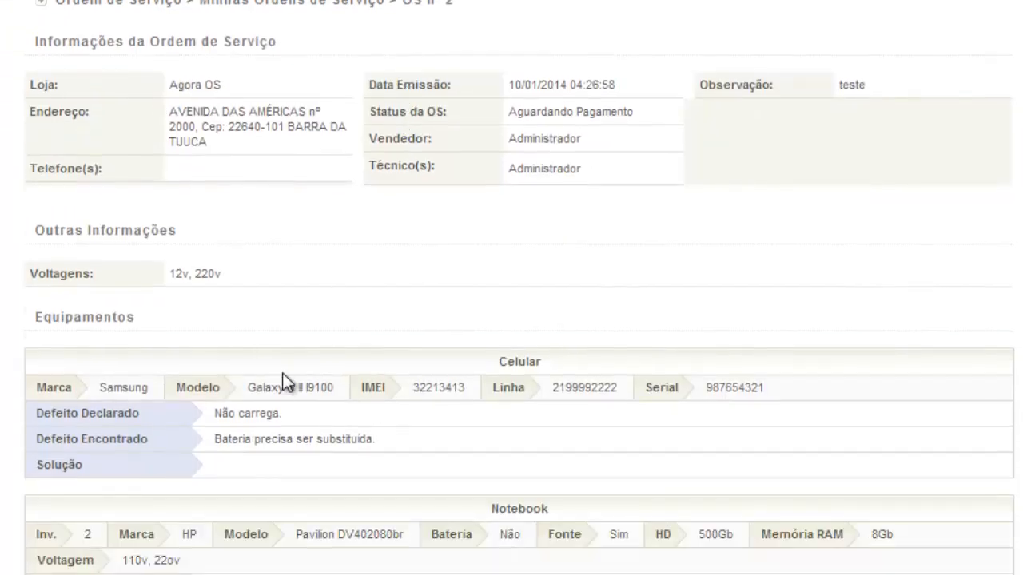
{"action": "scroll", "coordinate": [455, 214], "scroll_direction": "down", "scroll_amount": 2}
{"action": "scroll", "coordinate": [319, 352], "scroll_direction": "down", "scroll_amount": 3}
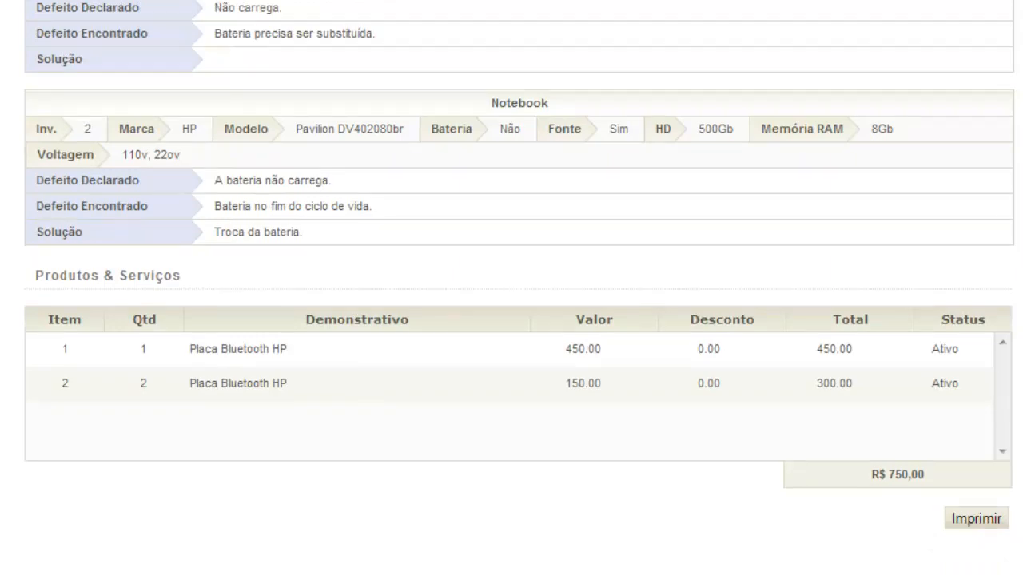
{"action": "scroll", "coordinate": [512, 288], "scroll_direction": "up", "scroll_amount": 7}
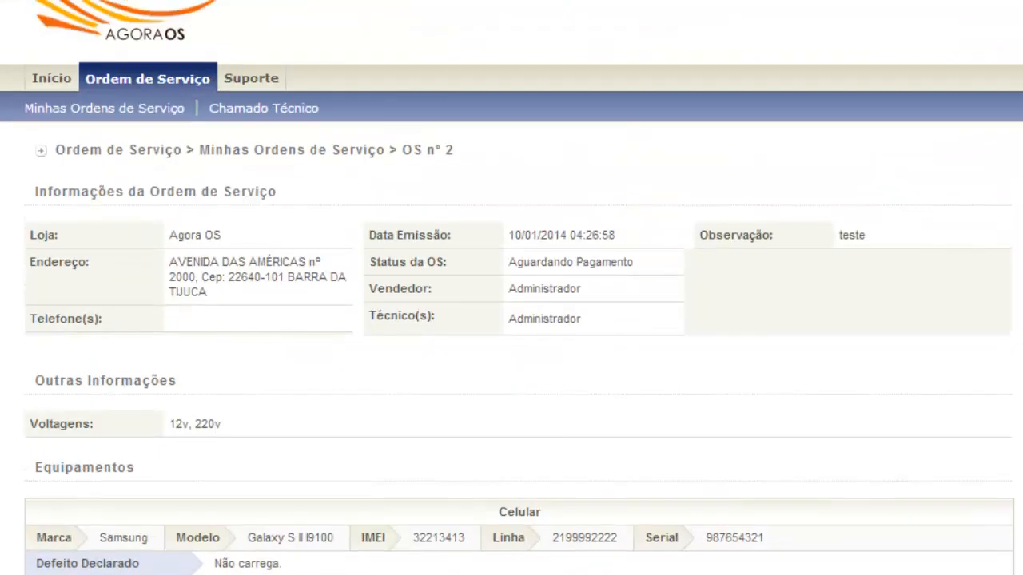